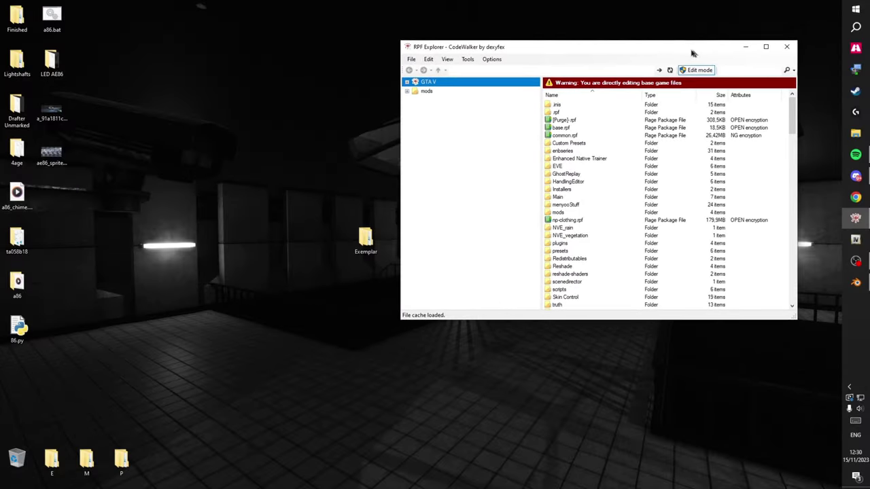
# - Open the desktop's Exemplar folder and review the four meta files in its Resource Files subfolder
pyautogui.doubleClick(365, 239)
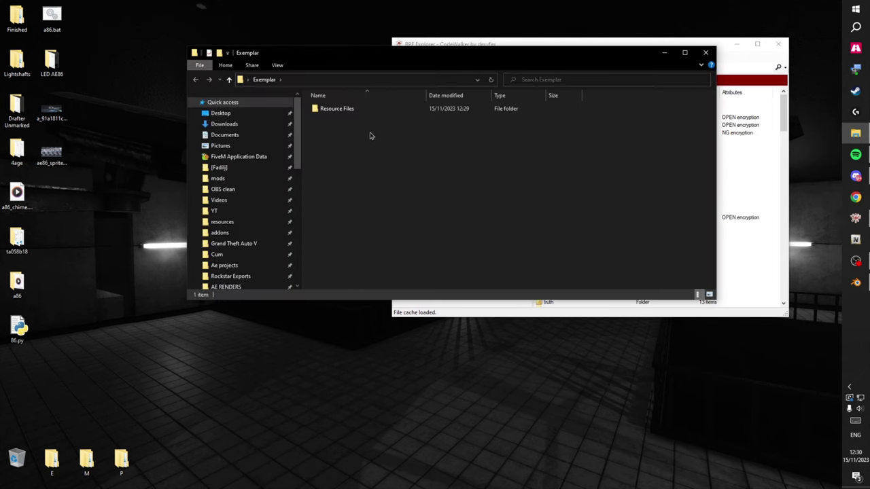
pyautogui.moveTo(308, 64); pyautogui.dragTo(218, 68)
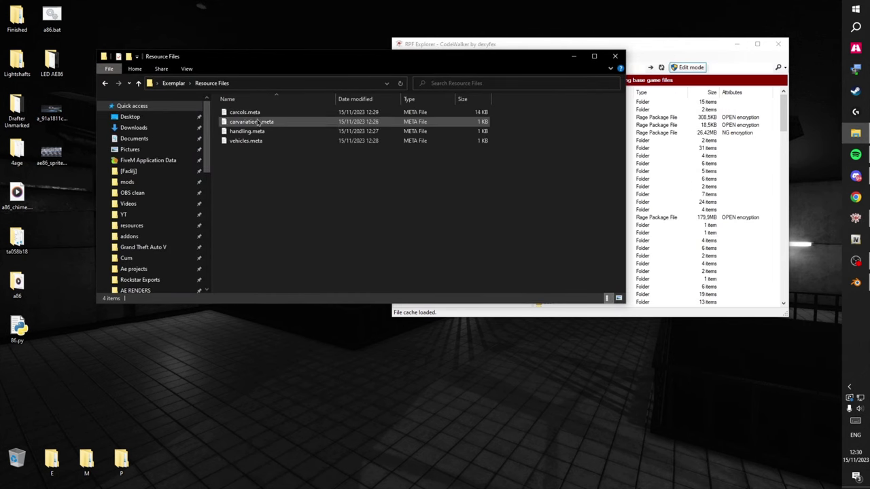
pyautogui.click(253, 114)
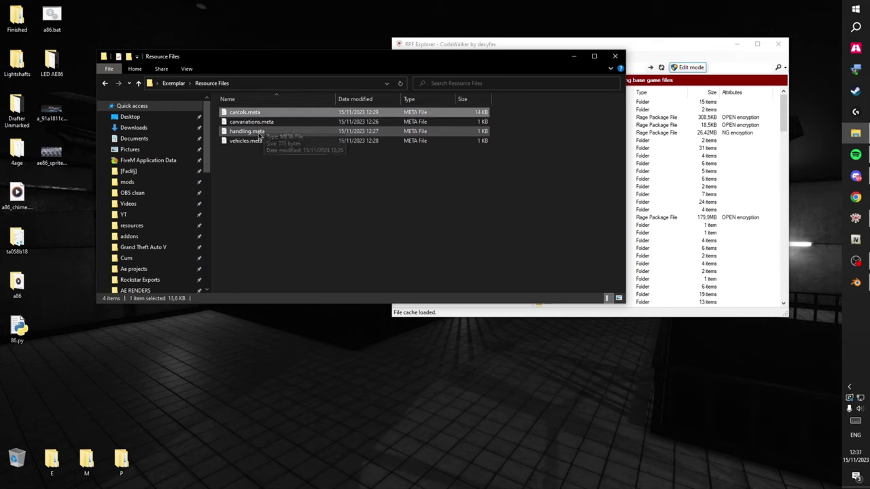
pyautogui.click(261, 122)
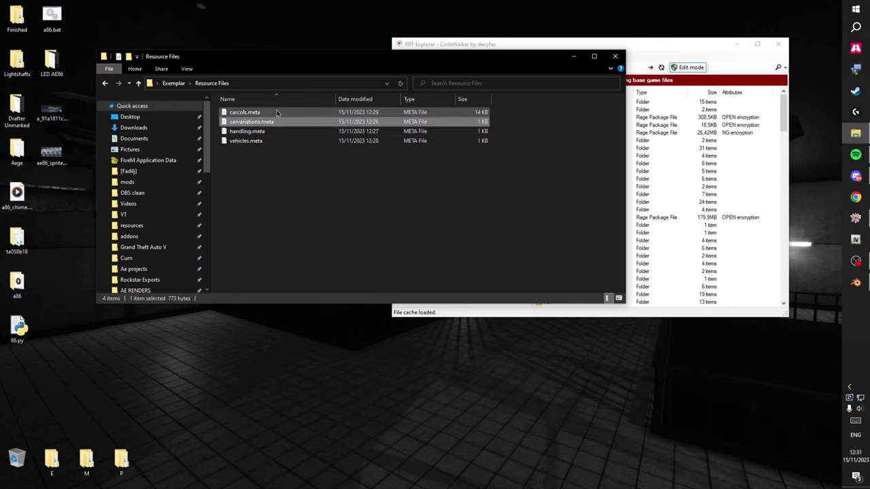
pyautogui.click(269, 131)
pyautogui.click(270, 113)
pyautogui.press('BackSpace')
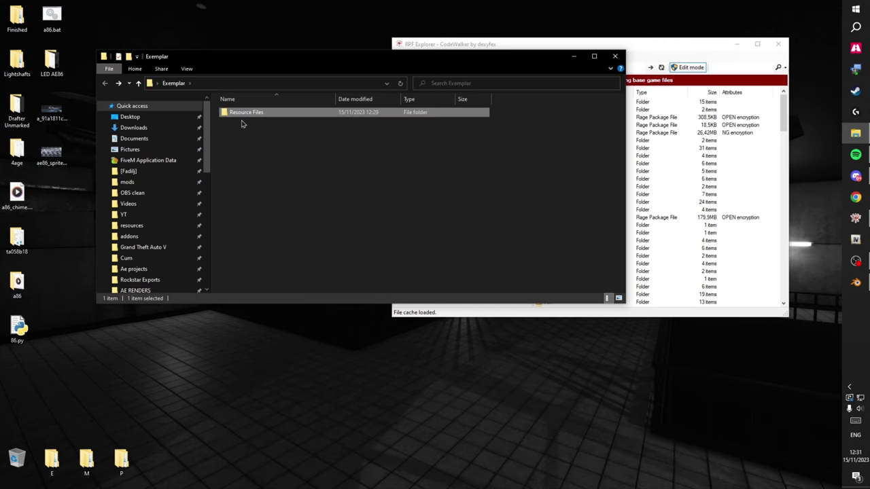
pyautogui.click(238, 124)
# - Switch to CodeWalker's RPF Explorer and search the game files for exemplar
pyautogui.click(741, 67)
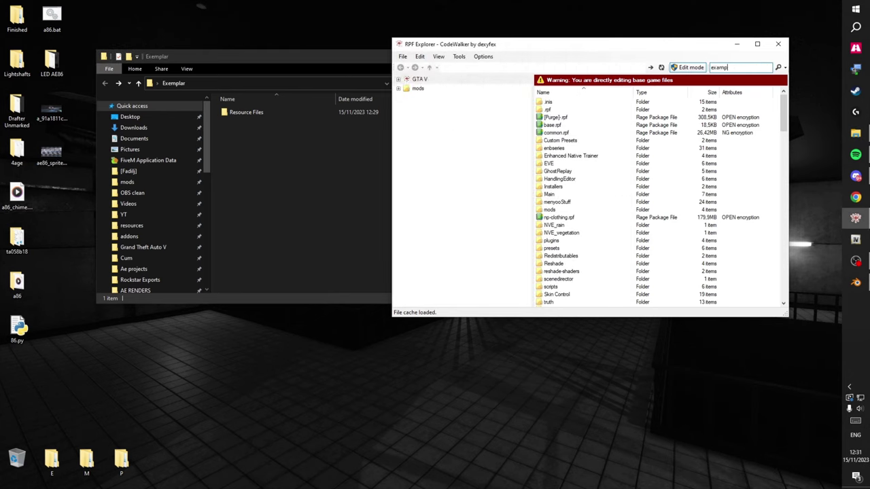
pyautogui.write('exemplar')
pyautogui.press('Return')
pyautogui.moveTo(670, 49); pyautogui.dragTo(581, 48)
pyautogui.moveTo(705, 103); pyautogui.dragTo(779, 103)
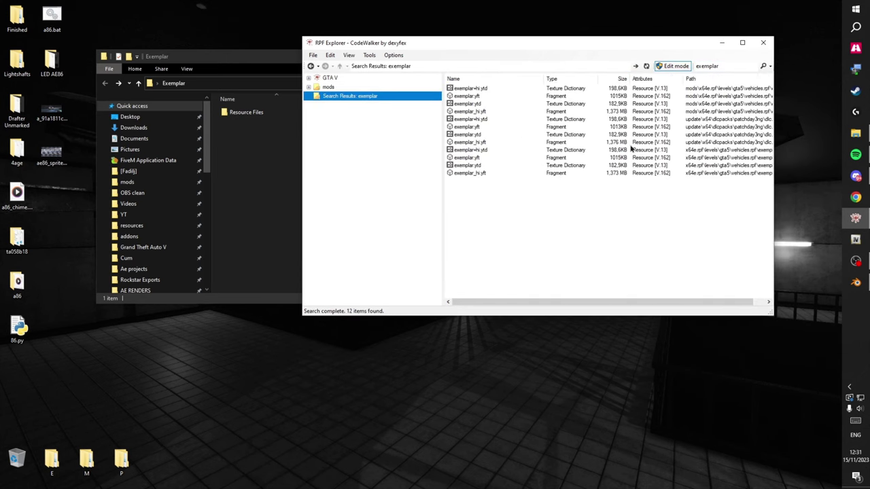
# - Start exporting the x64e.rpf exemplar.yft and exemplar_hi.yft as XML and create an exemplar folder inside the desktop's Exemplar folder
pyautogui.click(464, 157)
pyautogui.keyDown('ctrl'); pyautogui.click(478, 173); pyautogui.keyUp('ctrl')
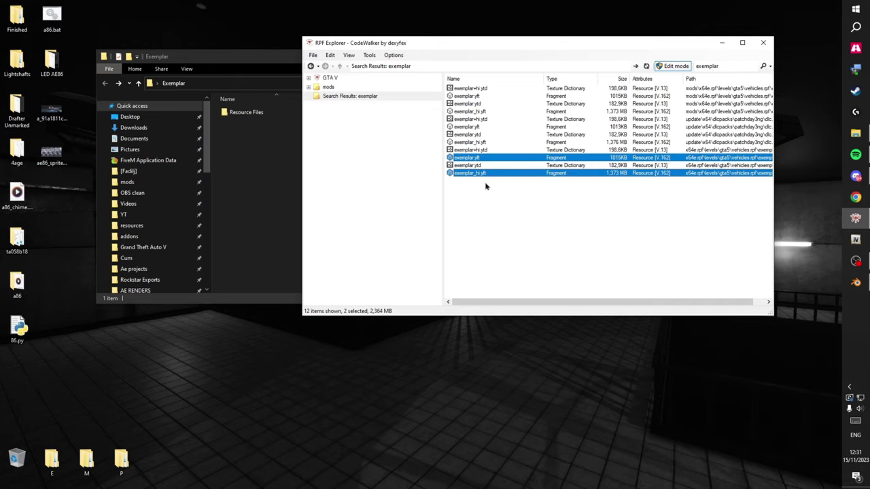
pyautogui.hotkey('ctrl', 's')
pyautogui.scroll(1, 76, 77)
pyautogui.click(74, 73)
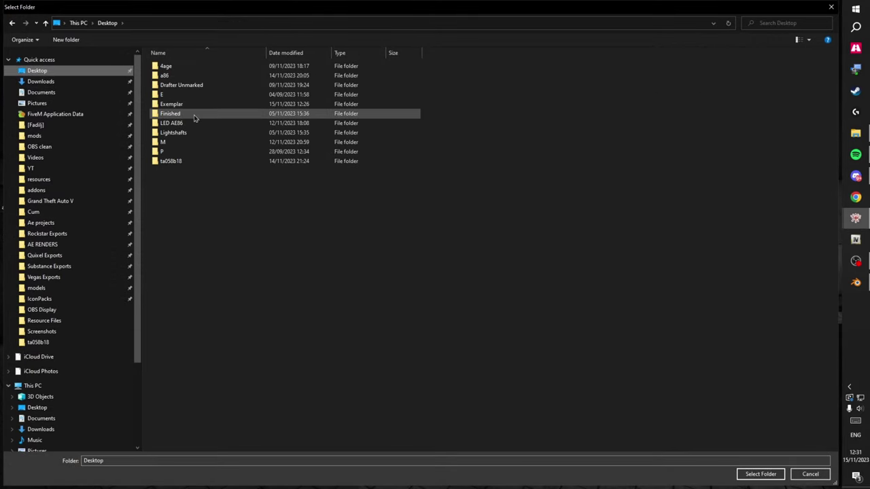
pyautogui.doubleClick(174, 104)
pyautogui.hotkey('ctrl', 'shift', 'n')
pyautogui.write('exemplar')
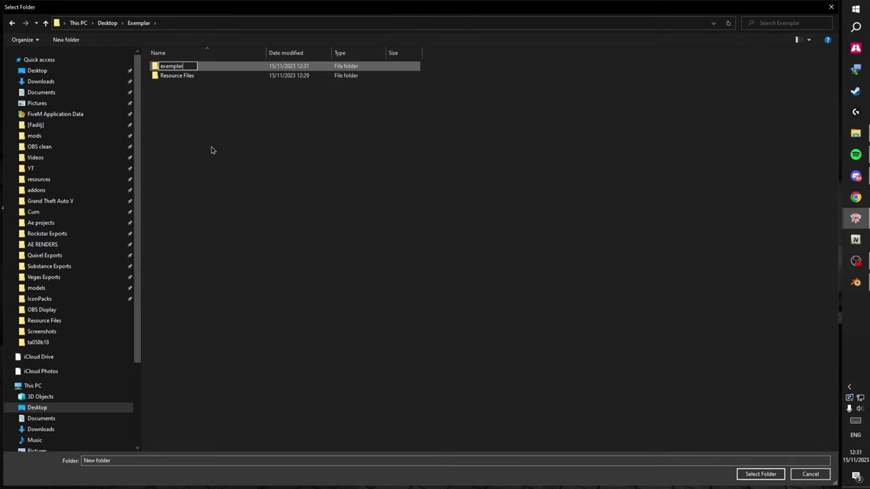
pyautogui.press('Return')
pyautogui.hotkey('ctrl', 'shift', 'n')
pyautogui.click(219, 123)
pyautogui.click(218, 88)
pyautogui.press('Delete')
# - Create a nested exemplar folder within the new one and export the XML files to the outer exemplar folder
pyautogui.doubleClick(202, 68)
pyautogui.hotkey('ctrl', 'shift', 'n')
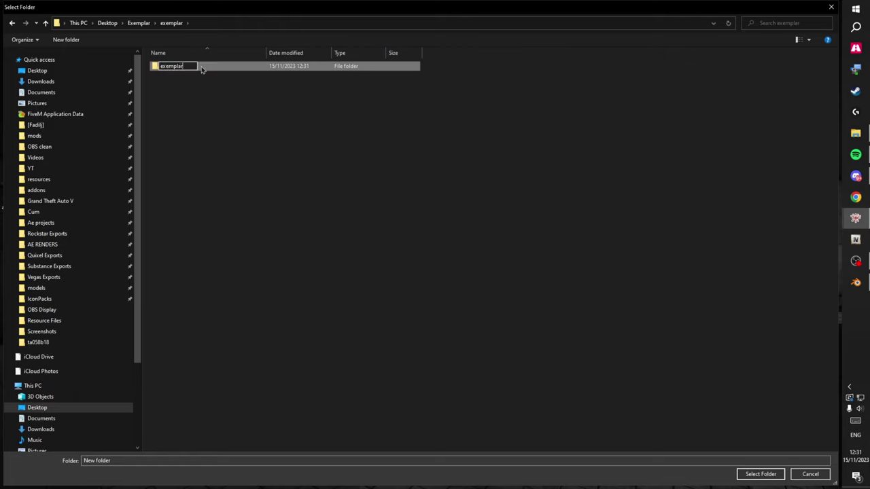
pyautogui.hotkey('alt', 'Left')
pyautogui.click(195, 75)
pyautogui.doubleClick(189, 68)
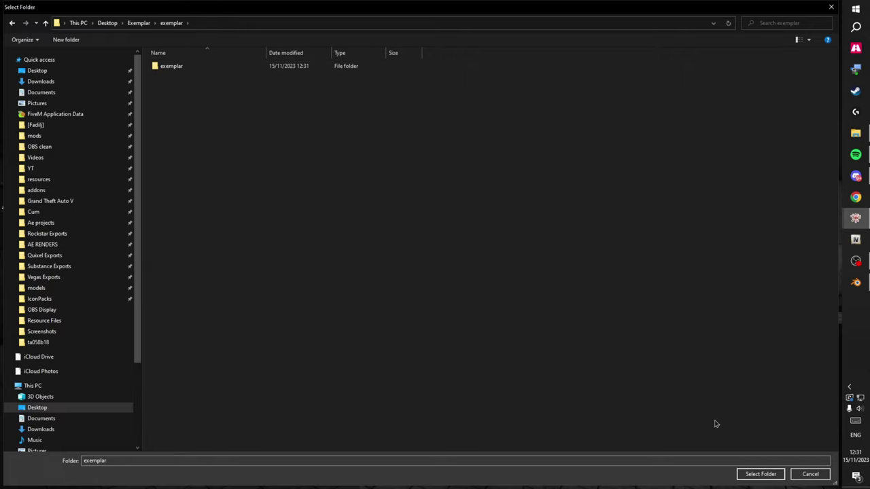
pyautogui.click(759, 474)
# - Open the x64e.rpf exemplar.yft model and save all its textures into the nested exemplar folder
pyautogui.click(484, 173)
pyautogui.click(481, 158)
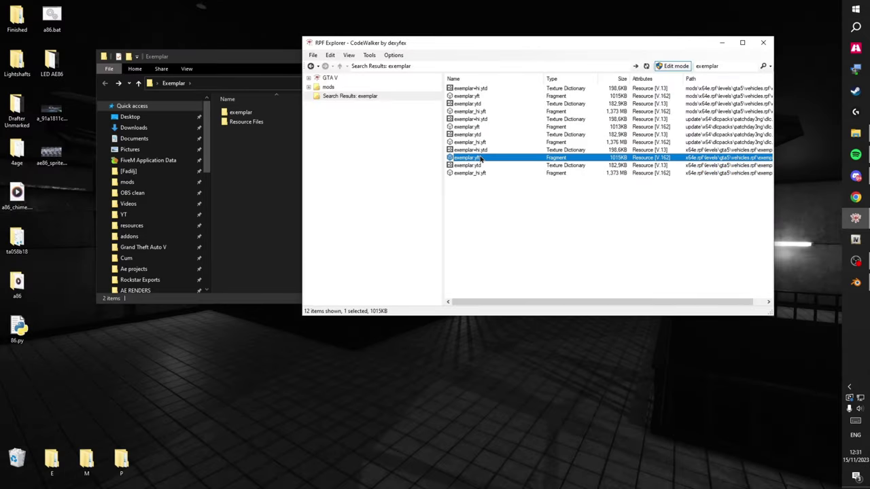
pyautogui.doubleClick(480, 158)
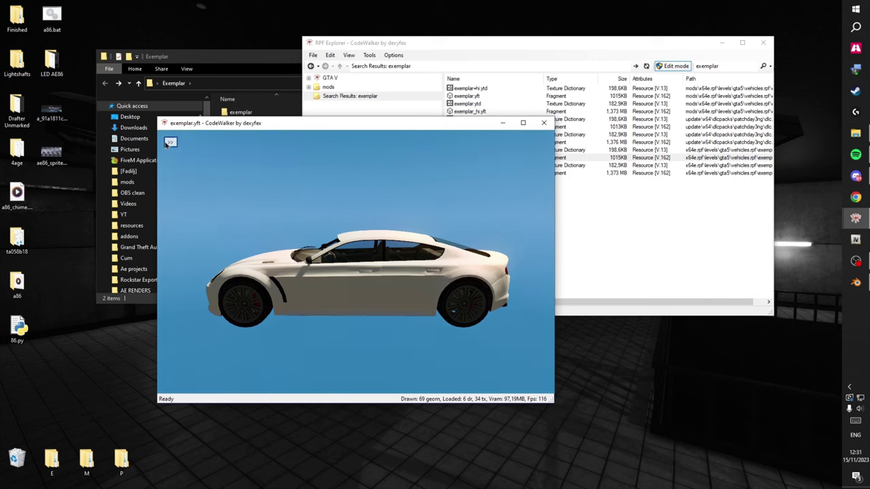
pyautogui.click(170, 141)
pyautogui.click(196, 154)
pyautogui.click(189, 167)
pyautogui.doubleClick(174, 68)
pyautogui.click(760, 474)
pyautogui.click(448, 277)
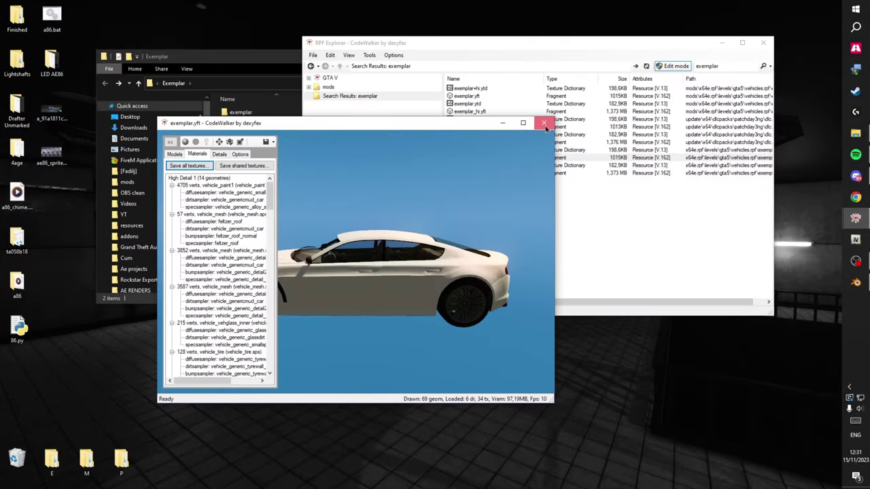
pyautogui.click(545, 125)
# - Check the exported texture files in the nested exemplar folder
pyautogui.click(252, 120)
pyautogui.doubleClick(256, 112)
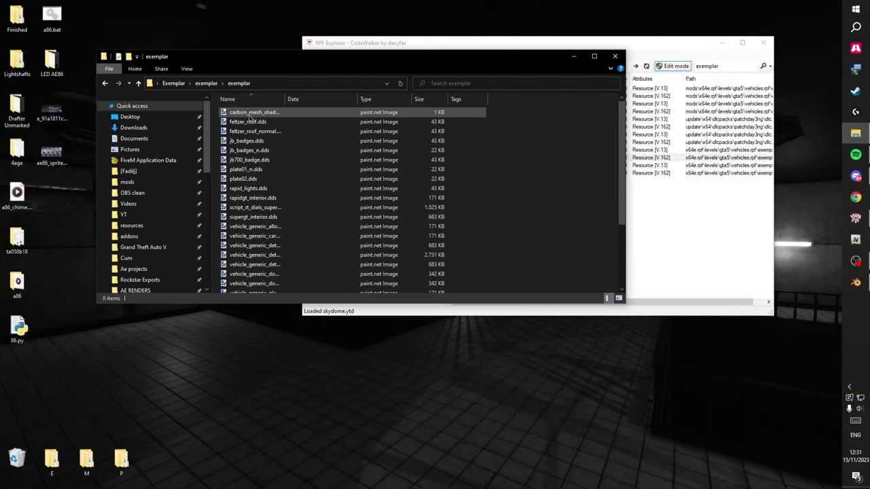
pyautogui.hotkey('alt', 'Left')
pyautogui.click(555, 184)
# - Save the textures from the x64e.rpf exemplar.ytd and exemplar+hi.ytd texture dictionaries
pyautogui.doubleClick(483, 166)
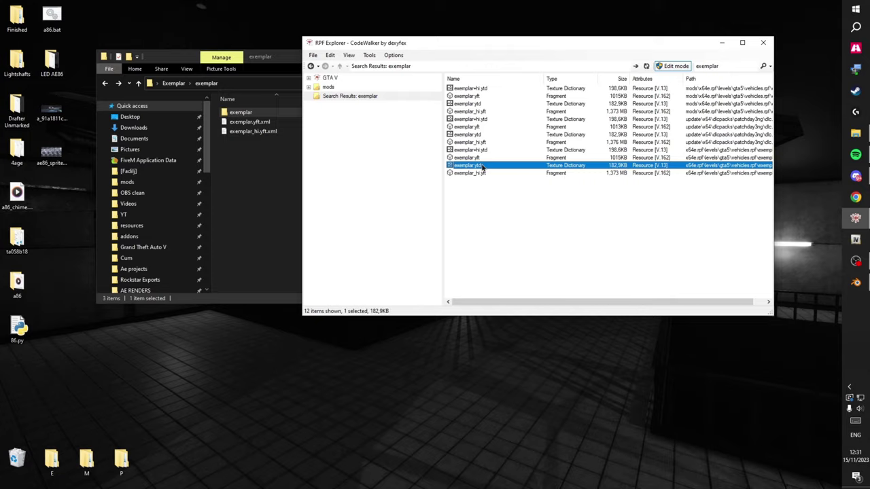
pyautogui.click(27, 32)
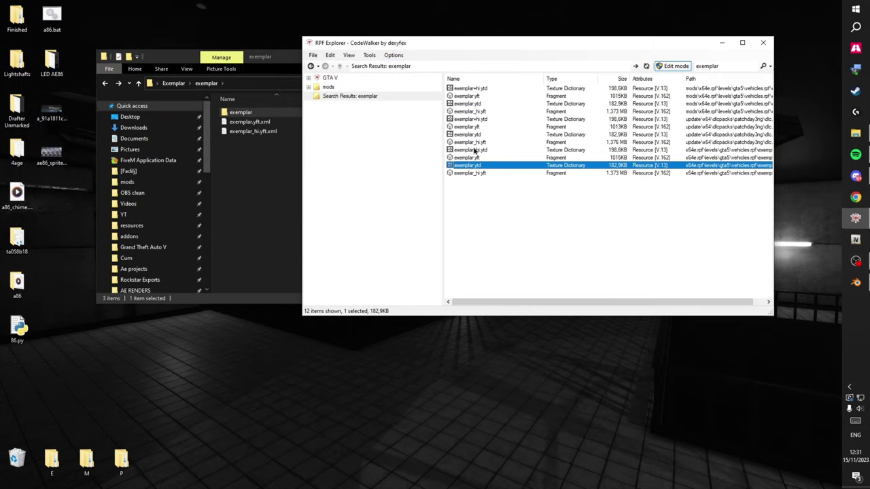
pyautogui.doubleClick(475, 150)
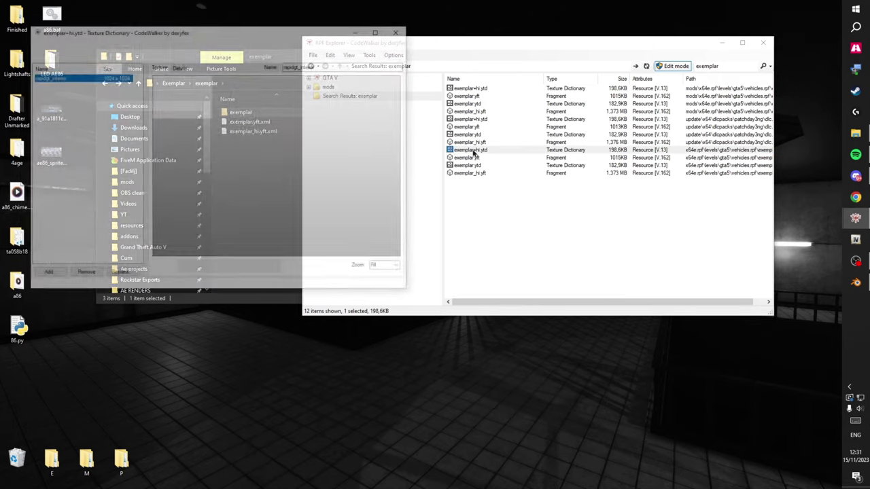
pyautogui.click(38, 43)
pyautogui.click(54, 82)
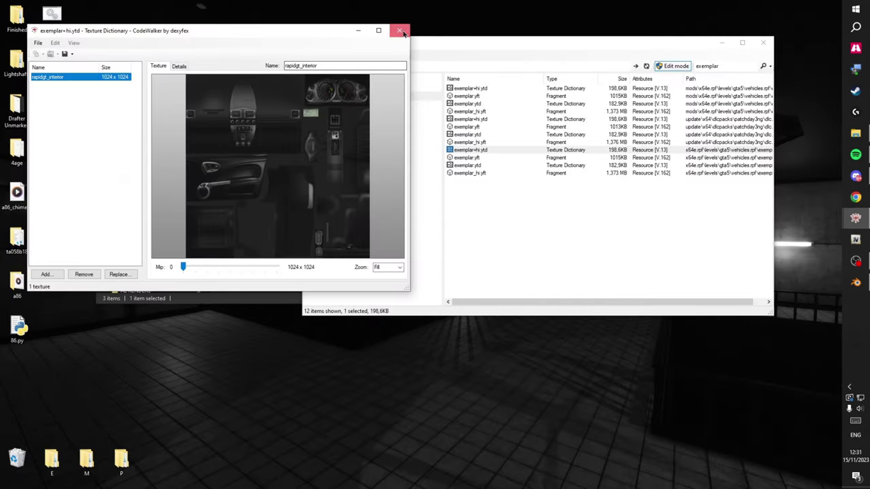
pyautogui.click(398, 30)
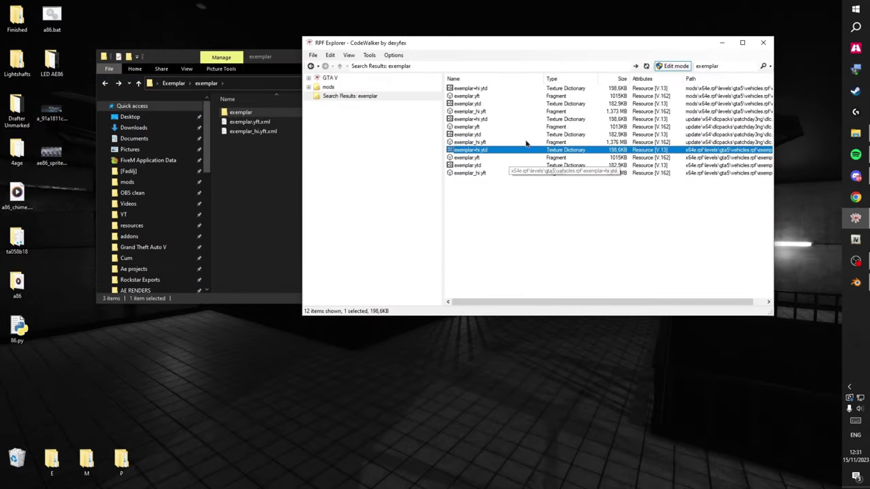
# - Search the game files for police3 and start exporting the x64e.rpf police3.yft and police3_hi.yft as XML
pyautogui.doubleClick(738, 64)
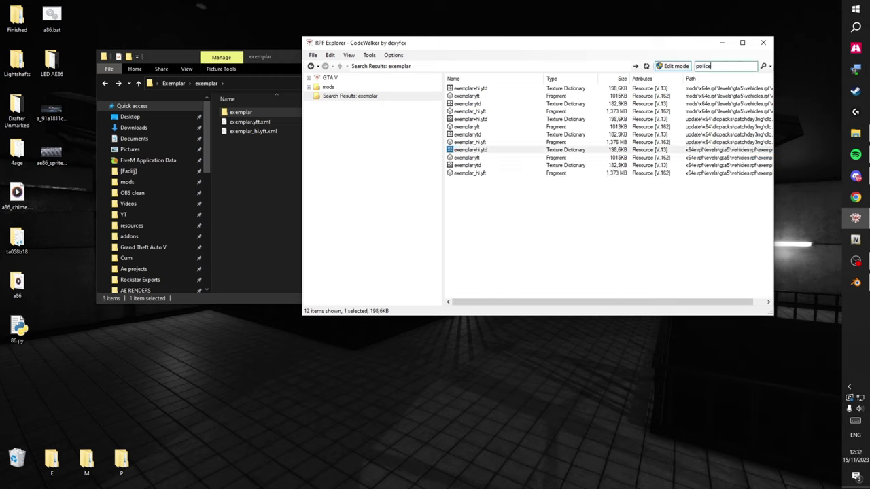
pyautogui.moveTo(547, 45); pyautogui.dragTo(490, 43)
pyautogui.click(429, 188)
pyautogui.keyDown('ctrl'); pyautogui.click(422, 203); pyautogui.keyUp('ctrl')
pyautogui.hotkey('ctrl', 's')
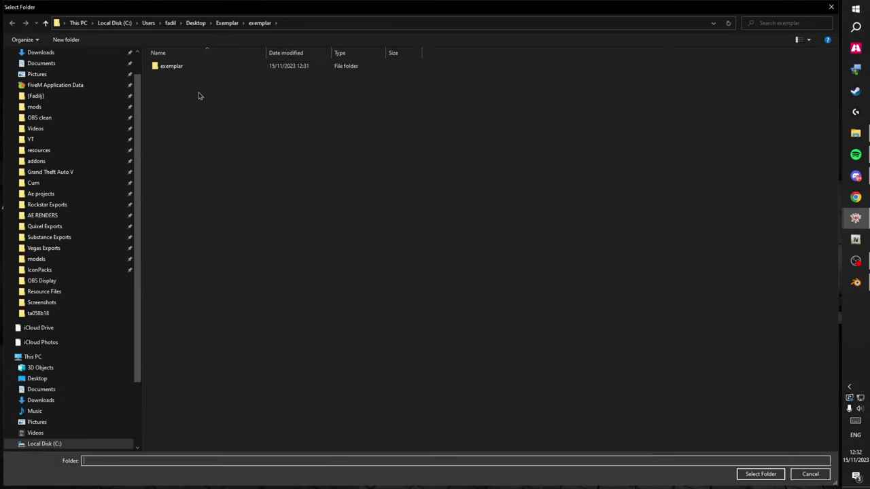
# - Create a police3 folder inside the desktop's Exemplar folder and open it
pyautogui.click(195, 22)
pyautogui.doubleClick(171, 104)
pyautogui.hotkey('ctrl', 'shift', 'n')
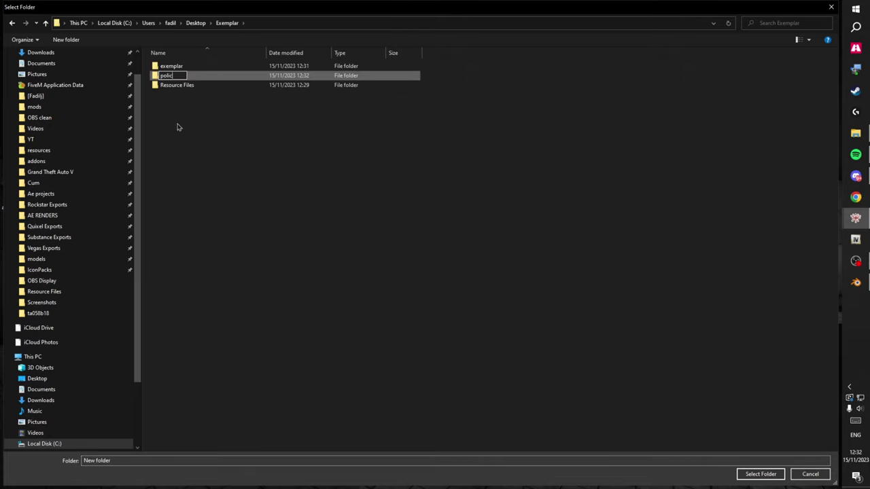
pyautogui.press('Return')
pyautogui.press('Return')
# - Create a nested police3 folder and export the XML files to the outer police3 folder
pyautogui.hotkey('ctrl', 'shift', 'n')
pyautogui.write('polic')
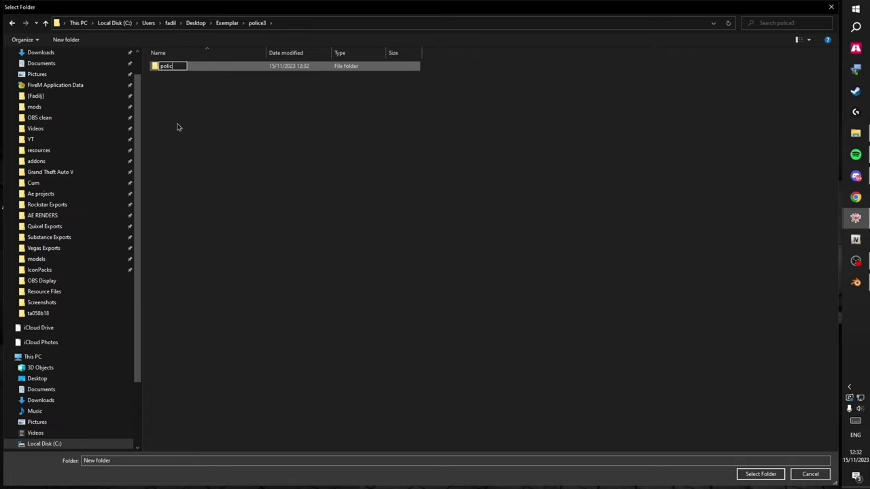
pyautogui.write('e3')
pyautogui.press('Return')
pyautogui.hotkey('alt', 'Up')
pyautogui.doubleClick(187, 79)
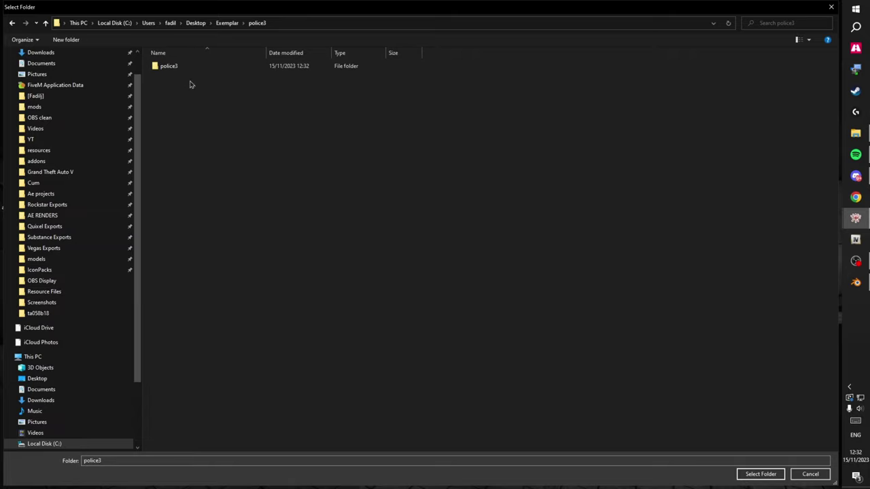
pyautogui.click(760, 473)
# - Open the x64e.rpf police3.yft model and save all its textures into the nested police3 folder
pyautogui.click(421, 187)
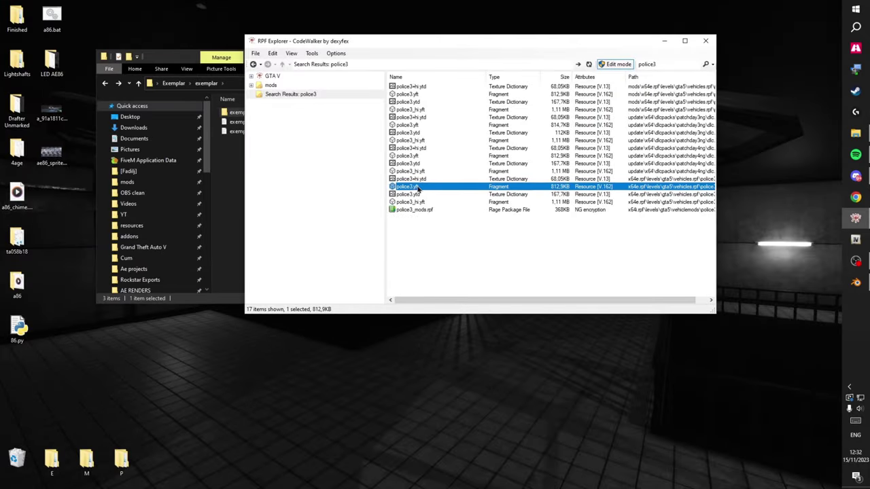
pyautogui.doubleClick(421, 187)
pyautogui.click(53, 62)
pyautogui.click(79, 74)
pyautogui.click(74, 85)
pyautogui.doubleClick(188, 69)
pyautogui.click(760, 473)
pyautogui.click(445, 276)
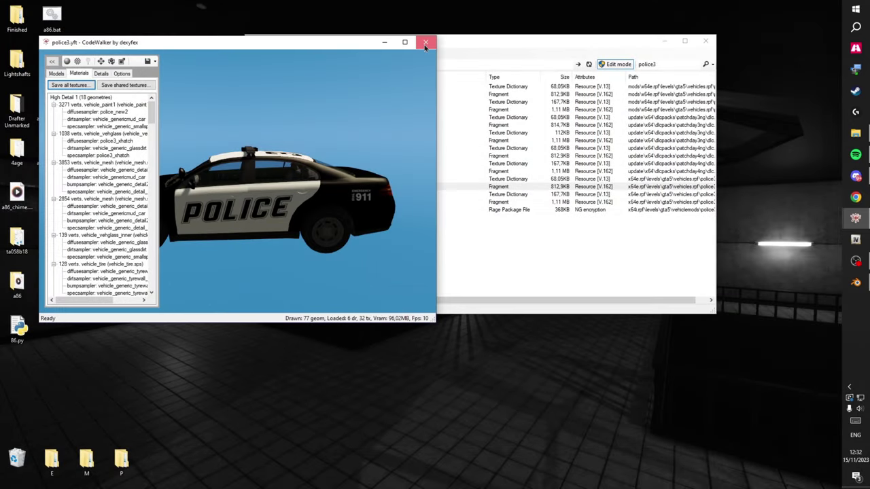
pyautogui.click(425, 43)
# - Open the police3_hi.yft model and save all its textures into the nested police3 folder
pyautogui.click(414, 201)
pyautogui.doubleClick(413, 203)
pyautogui.click(63, 73)
pyautogui.click(90, 86)
pyautogui.click(83, 97)
pyautogui.press('Return')
pyautogui.click(444, 277)
pyautogui.click(441, 54)
# - Open the x64e.rpf police3.ytd texture dictionary and save all its textures
pyautogui.doubleClick(423, 195)
pyautogui.click(73, 79)
pyautogui.click(151, 125)
pyautogui.press('Return')
pyautogui.click(432, 64)
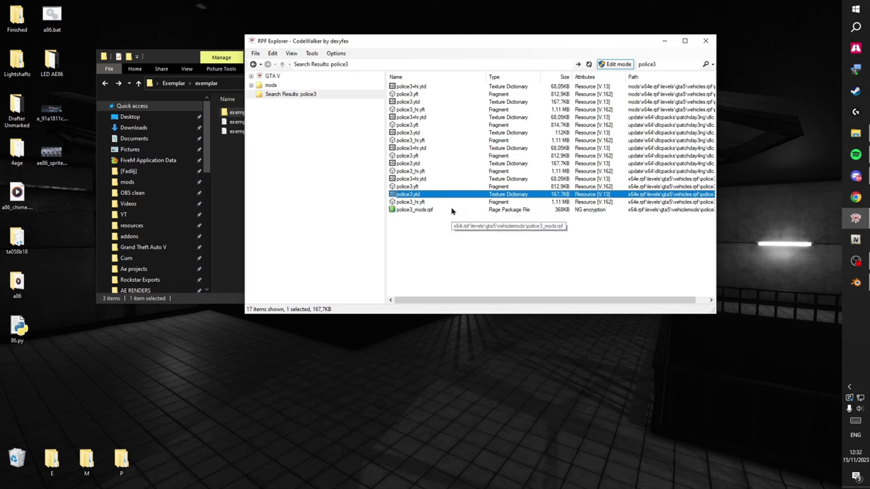
pyautogui.hotkey('alt', 'Left')
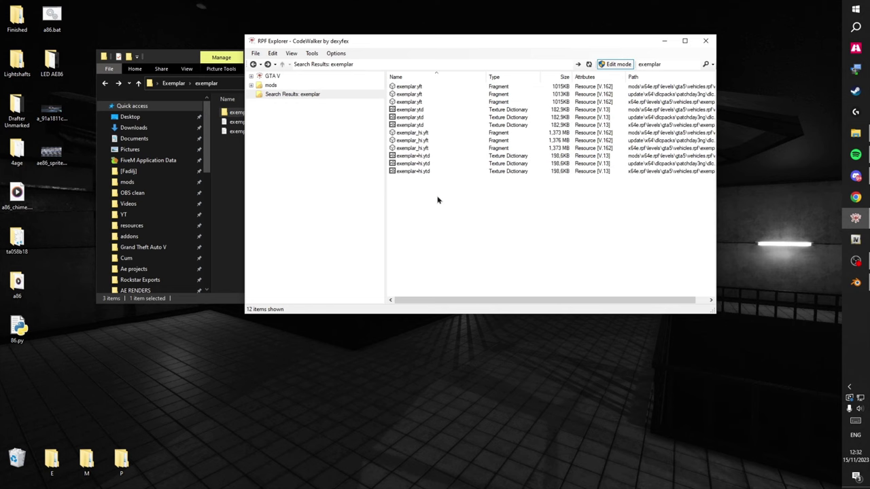
pyautogui.hotkey('alt', 'Right')
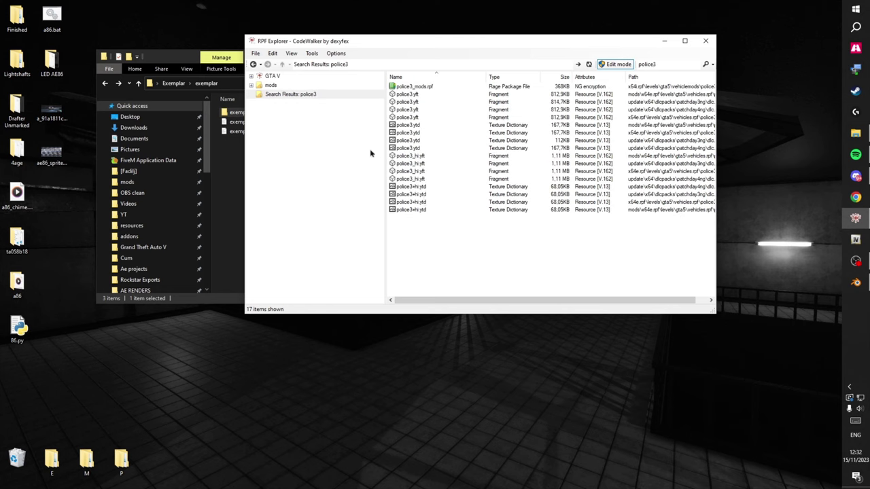
# - Switch to Blender and import exemplar.yft.xml as CodeWalker XML from the exemplar folder inside the desktop's Exemplar folder
pyautogui.click(665, 41)
pyautogui.hotkey('alt', 'Up')
pyautogui.click(859, 285)
pyautogui.press('v')
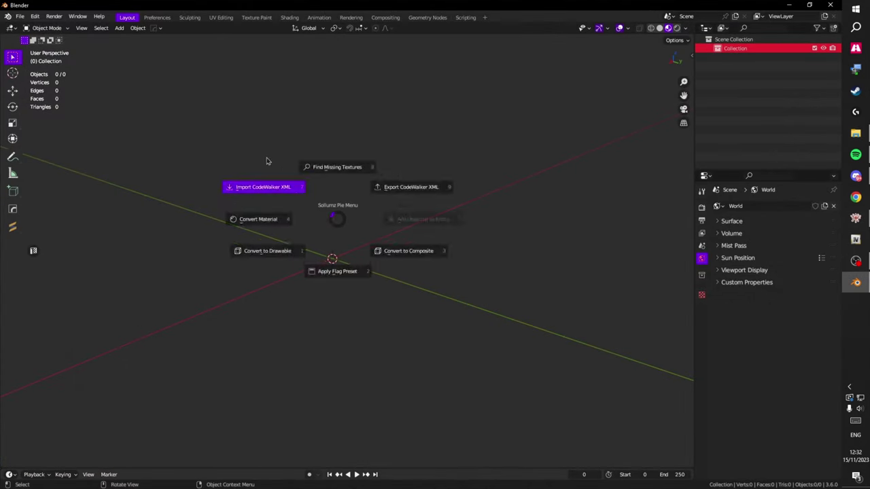
pyautogui.click(267, 164)
pyautogui.click(113, 227)
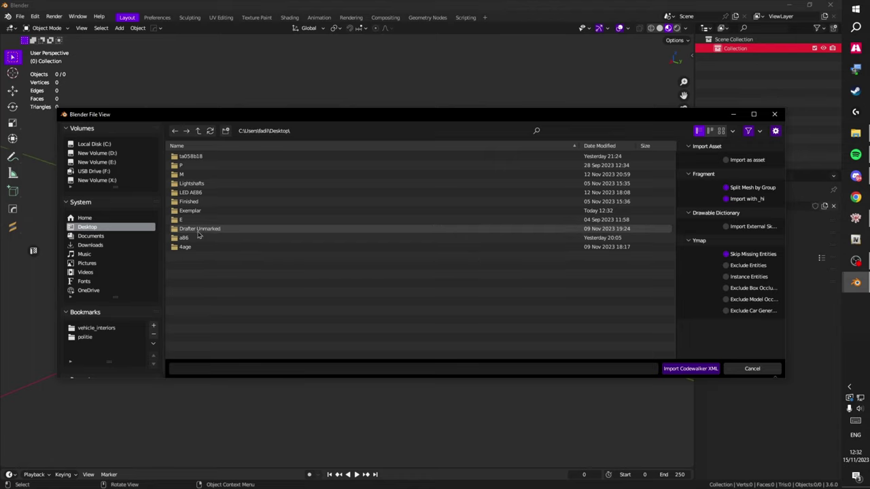
pyautogui.doubleClick(199, 211)
pyautogui.doubleClick(195, 174)
pyautogui.doubleClick(196, 175)
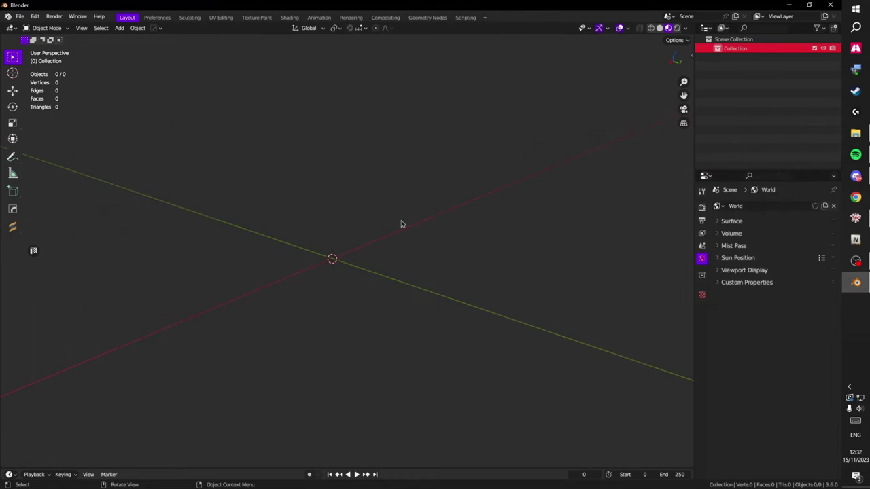
# - Import police3.yft.xml as CodeWalker XML from the police3 folder inside the desktop's Exemplar folder
pyautogui.hotkey('ctrl', 'shift', 'i')
pyautogui.click(133, 227)
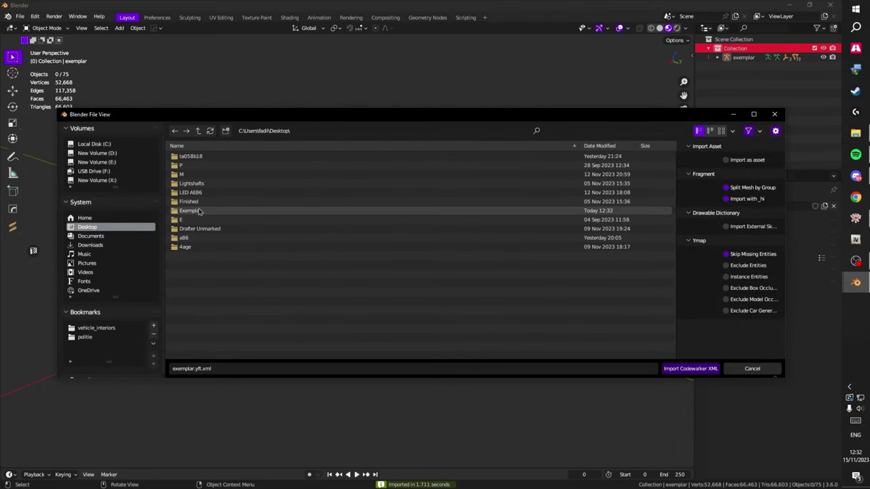
pyautogui.doubleClick(190, 210)
pyautogui.doubleClick(202, 166)
pyautogui.doubleClick(202, 166)
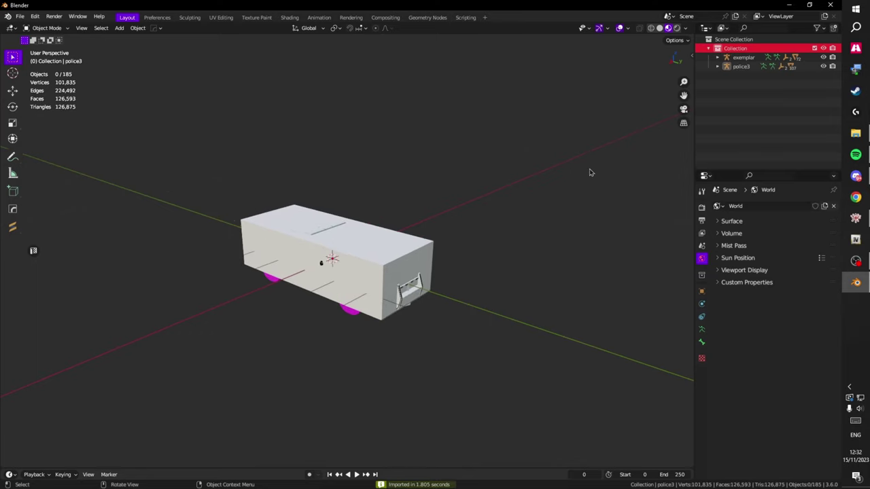
pyautogui.moveTo(591, 169); pyautogui.dragTo(610, 160)
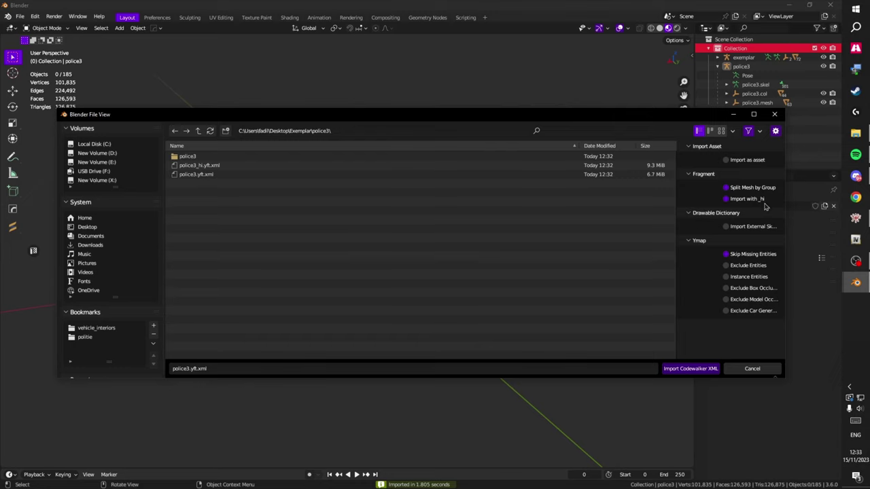
pyautogui.click(774, 115)
# - Hide the exemplar model and all collision meshes so only the police3 visual meshes are displayed
pyautogui.moveTo(472, 175); pyautogui.dragTo(427, 190)
pyautogui.scroll(2, 452, 188)
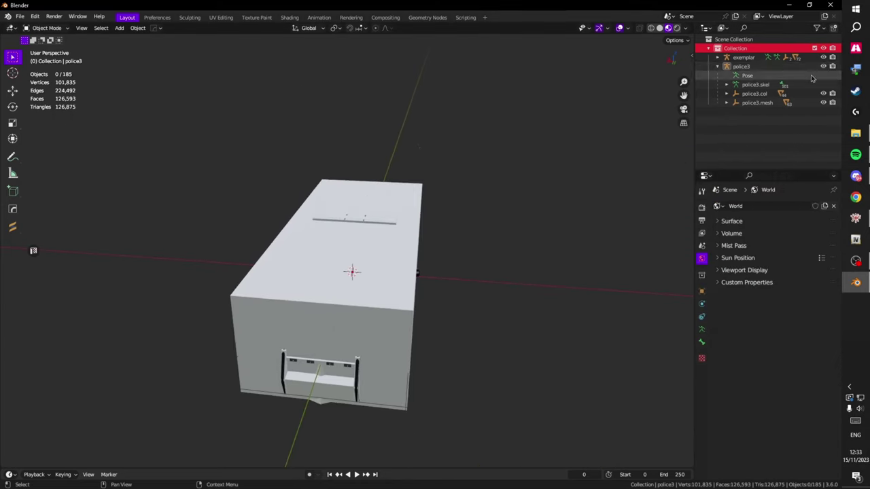
pyautogui.moveTo(660, 84); pyautogui.dragTo(573, 85)
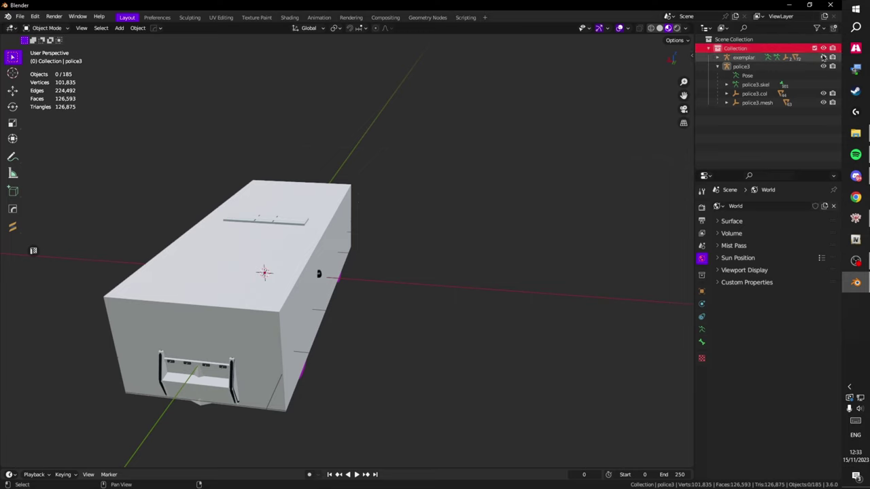
pyautogui.press('n')
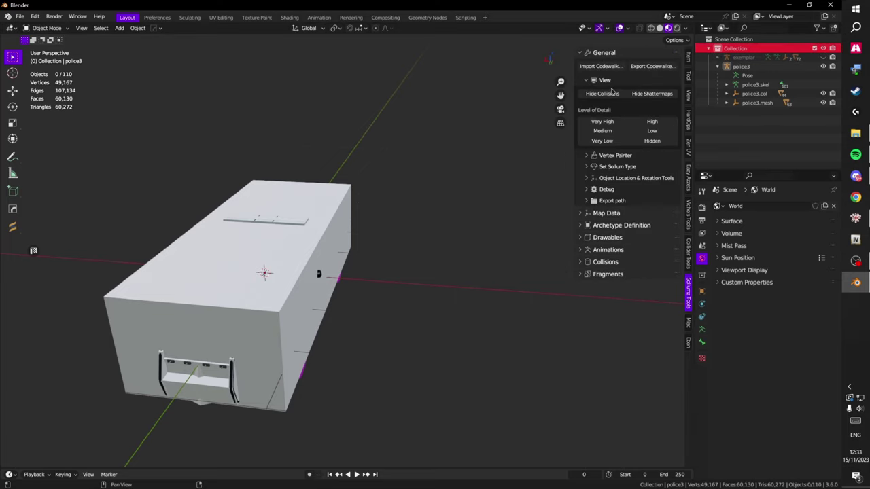
pyautogui.click(611, 92)
pyautogui.moveTo(366, 147); pyautogui.dragTo(473, 102)
pyautogui.press('n')
# - Find the missing texture files in the bookmarked vehicle_interiors folder
pyautogui.scroll(5, 456, 132)
pyautogui.scroll(3, 469, 104)
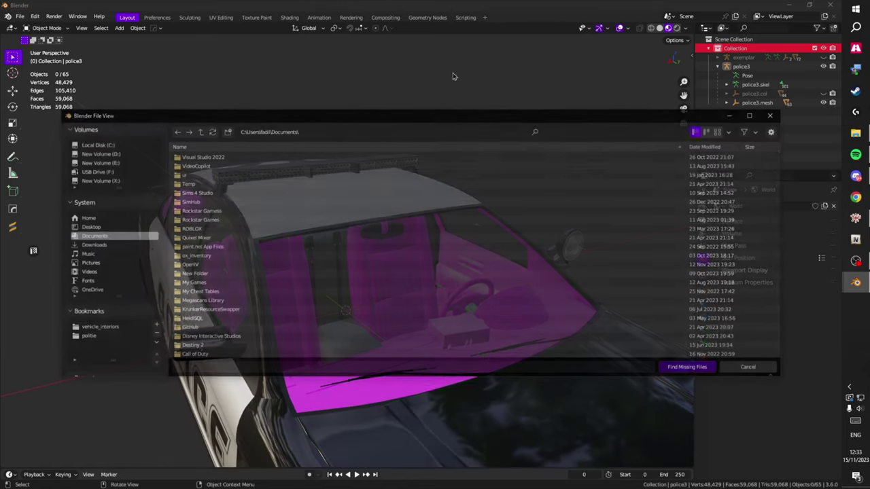
pyautogui.click(97, 328)
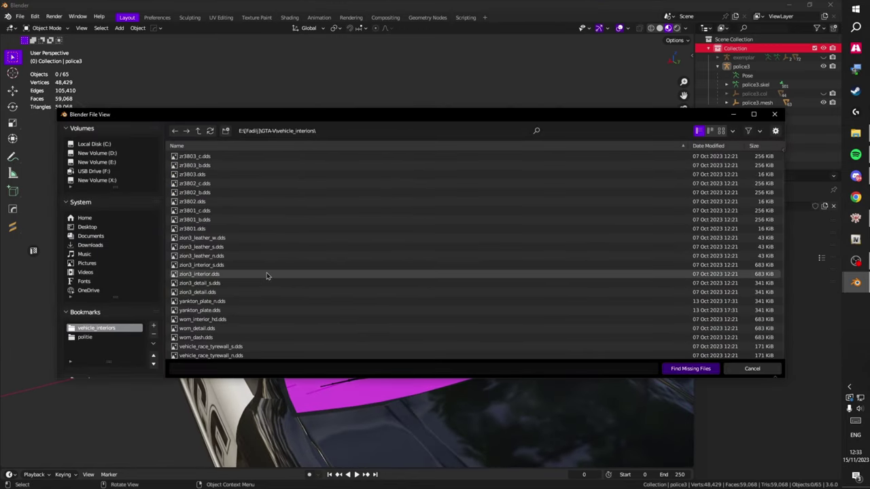
pyautogui.click(690, 368)
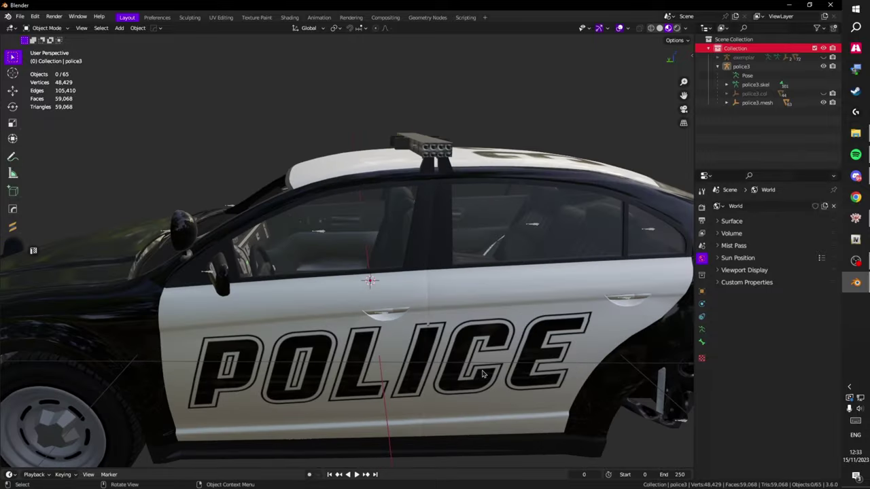
# - Inspect the textured police car from the side and select the misc_a light bar on its roof
pyautogui.moveTo(483, 374); pyautogui.dragTo(571, 345)
pyautogui.moveTo(440, 270); pyautogui.dragTo(479, 289)
pyautogui.scroll(-4, 479, 289)
pyautogui.moveTo(424, 319); pyautogui.dragTo(509, 340)
pyautogui.scroll(5, 452, 335)
pyautogui.scroll(2, 509, 340)
pyautogui.click(289, 334)
pyautogui.moveTo(293, 331); pyautogui.dragTo(376, 305)
pyautogui.click(349, 301)
# - Expand police3.mesh in the enlarged object list and select the range of parts from siren1 to siren_glass3
pyautogui.click(727, 104)
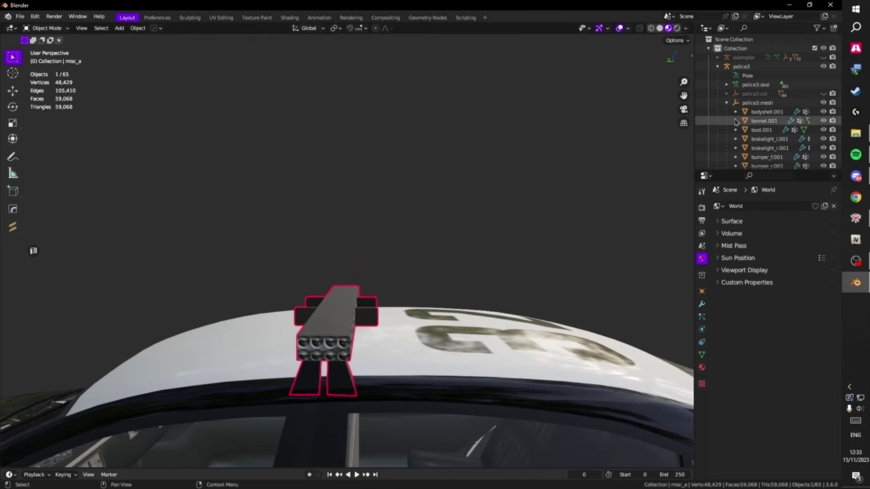
pyautogui.scroll(-11, 736, 123)
pyautogui.moveTo(760, 169); pyautogui.dragTo(755, 303)
pyautogui.moveTo(570, 221); pyautogui.dragTo(559, 193)
pyautogui.scroll(-3, 750, 219)
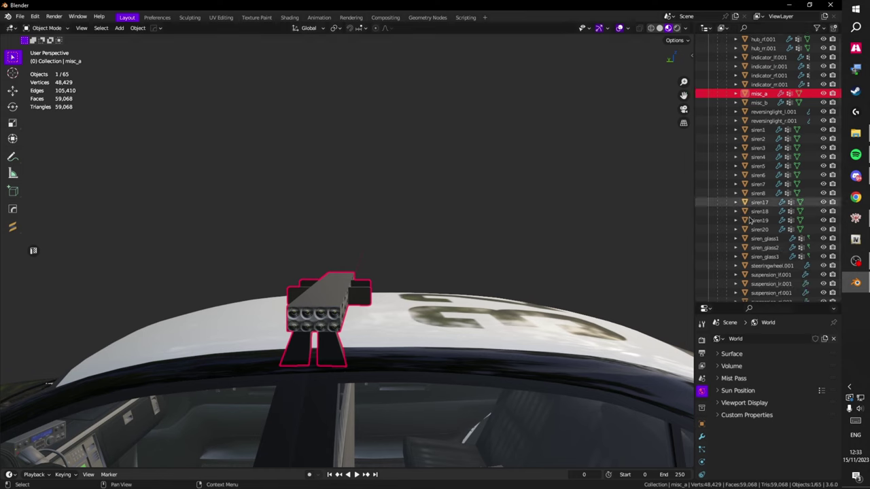
pyautogui.click(765, 256)
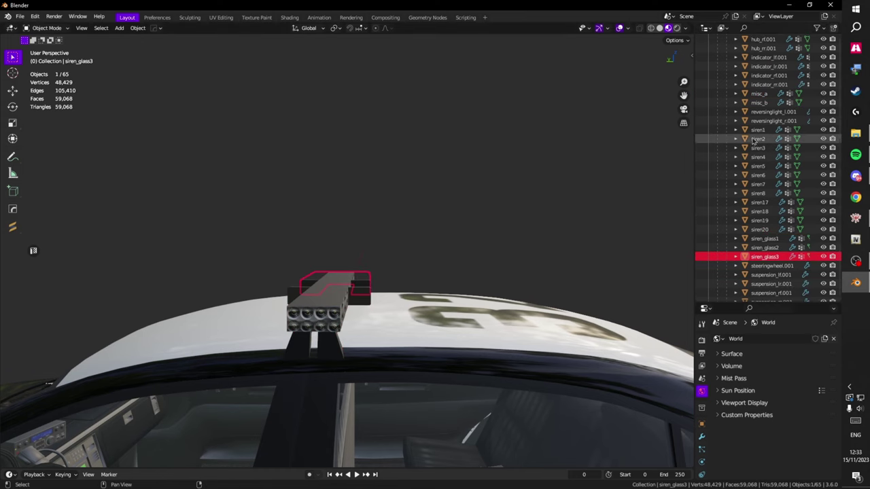
pyautogui.keyDown('shift'); pyautogui.click(756, 131); pyautogui.keyUp('shift')
# - Deselect the siren parts outside the roof light bar, keeping siren1 to siren4 and siren_glass1 to siren_glass3
pyautogui.scroll(-8, 429, 221)
pyautogui.moveTo(379, 212); pyautogui.dragTo(342, 241)
pyautogui.scroll(4, 371, 223)
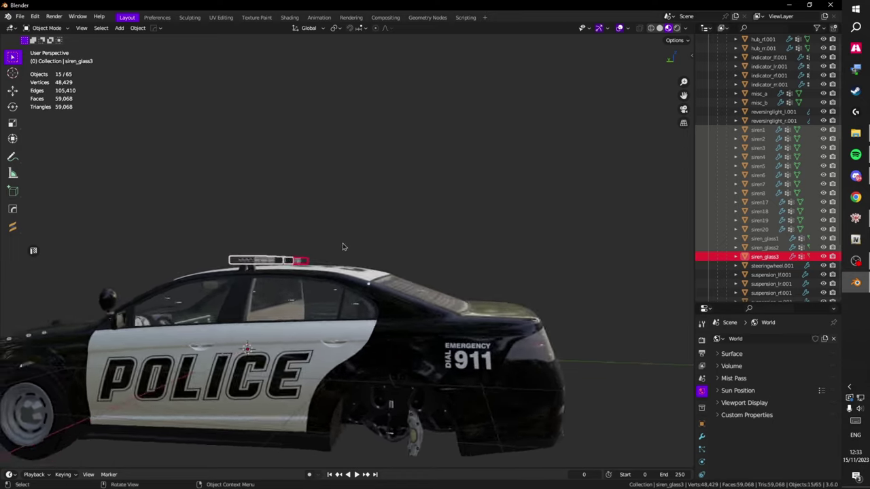
pyautogui.scroll(8, 367, 259)
pyautogui.scroll(-6, 421, 273)
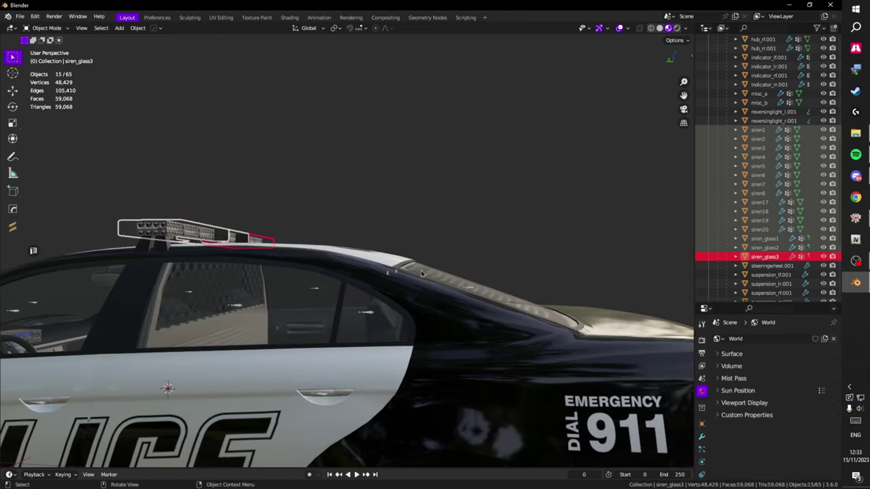
pyautogui.keyDown('ctrl'); pyautogui.moveTo(356, 229); pyautogui.dragTo(473, 314); pyautogui.keyUp('ctrl')
pyautogui.scroll(-5, 453, 301)
pyautogui.moveTo(213, 283); pyautogui.dragTo(553, 292)
pyautogui.keyDown('ctrl'); pyautogui.moveTo(277, 288); pyautogui.dragTo(364, 339); pyautogui.keyUp('ctrl')
pyautogui.keyDown('shift'); pyautogui.moveTo(401, 303); pyautogui.dragTo(377, 305); pyautogui.keyUp('shift')
pyautogui.keyDown('shift'); pyautogui.moveTo(441, 297); pyautogui.dragTo(370, 304); pyautogui.keyUp('shift')
# - Try moving the selected siren parts away from the roof, then undo back to the original position and selection
pyautogui.press('g')
pyautogui.press('z')
pyautogui.click(391, 237)
pyautogui.moveTo(433, 254); pyautogui.dragTo(343, 237)
pyautogui.press('g')
pyautogui.click(480, 224)
pyautogui.hotkey('ctrl', 'z')
pyautogui.scroll(-2, 401, 244)
pyautogui.click(345, 336)
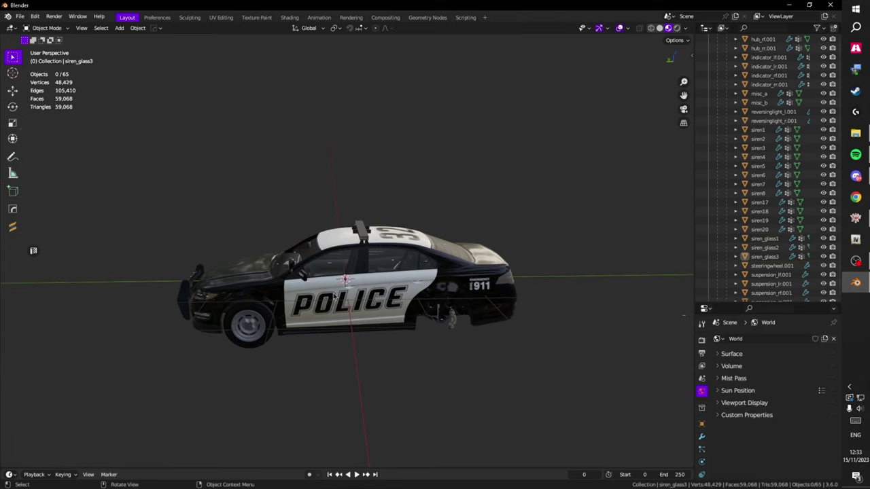
pyautogui.scroll(3, 333, 291)
pyautogui.hotkey('ctrl', 'z')
# - Add the misc_a light bar body to the selected siren and siren glass parts
pyautogui.moveTo(522, 207); pyautogui.dragTo(381, 265)
pyautogui.scroll(2, 381, 265)
pyautogui.scroll(3, 382, 265)
pyautogui.keyDown('shift'); pyautogui.click(348, 296); pyautogui.keyUp('shift')
# - Try moving the complete light bar including misc_a off the roof, and undo that move
pyautogui.moveTo(364, 297); pyautogui.dragTo(401, 253)
pyautogui.press('g')
pyautogui.click(410, 157)
pyautogui.hotkey('ctrl', 'z')
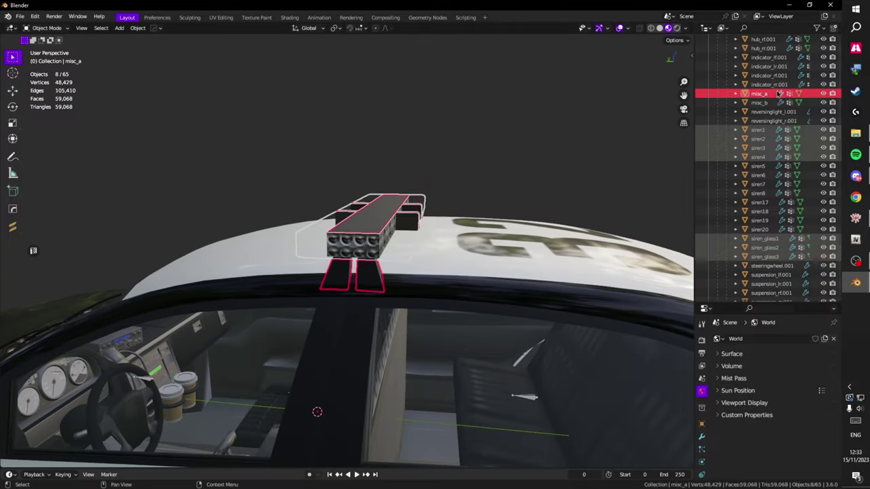
# - Move the selected light bar objects out of police3.mesh directly into the main Collection and collapse the police3 hierarchy
pyautogui.scroll(10, 761, 81)
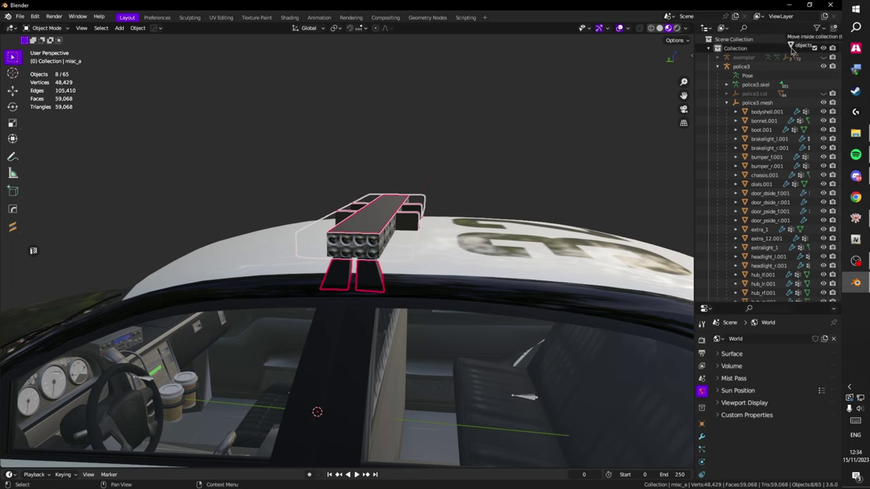
pyautogui.moveTo(754, 45); pyautogui.dragTo(747, 49)
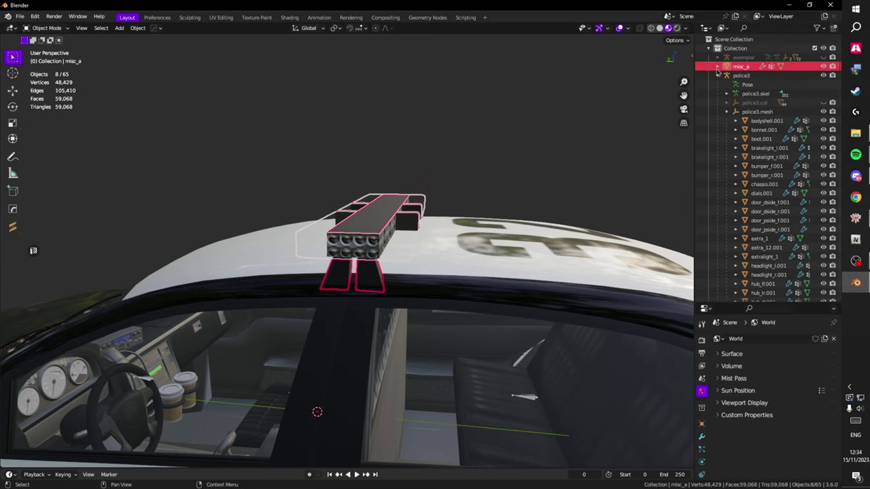
pyautogui.click(718, 75)
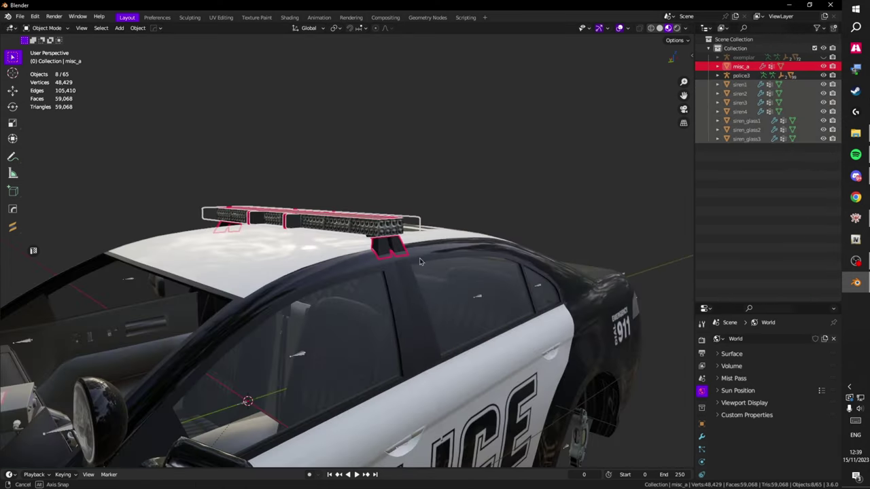
pyautogui.moveTo(421, 261); pyautogui.dragTo(431, 221)
pyautogui.scroll(1, 295, 268)
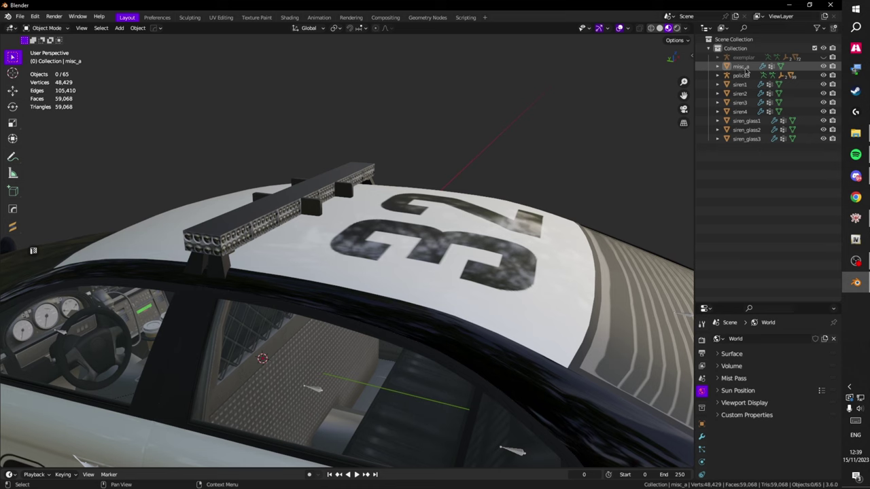
# - Expand the police3 hierarchy, select the police3.skel armature and put it in Edit Mode
pyautogui.click(717, 75)
pyautogui.click(726, 94)
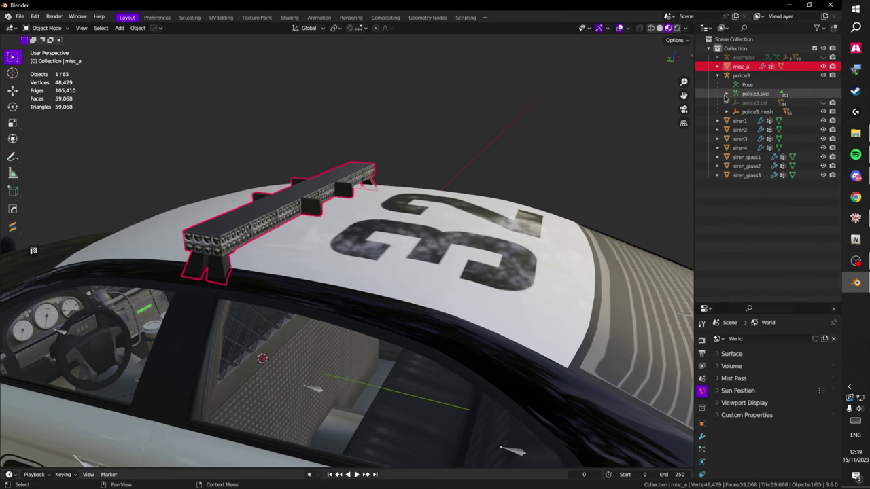
pyautogui.click(753, 94)
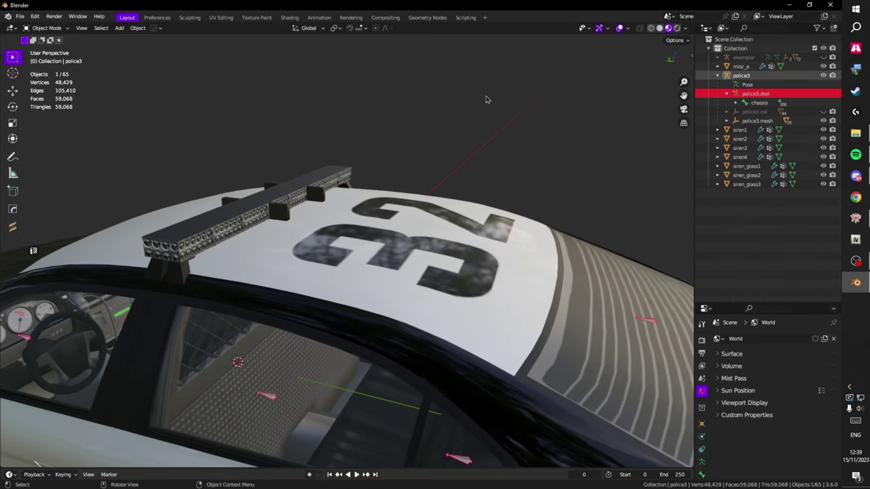
pyautogui.click(303, 113)
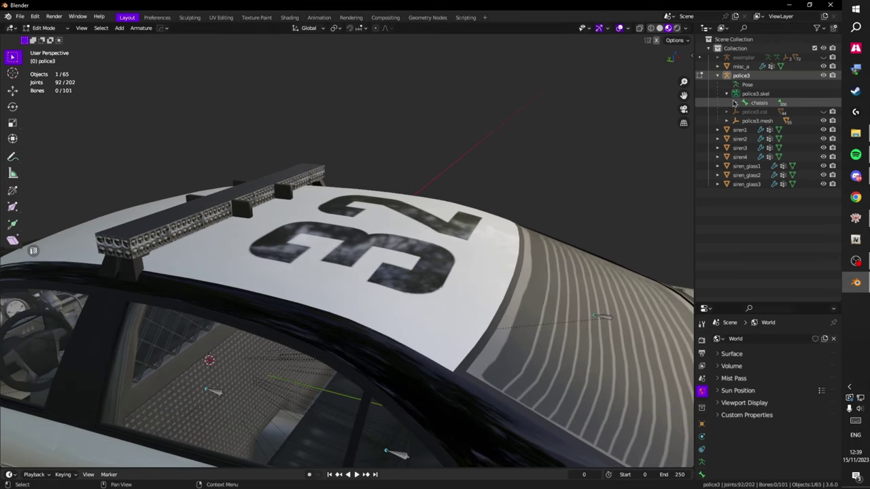
# - Expand the chassis and misc_a bones and select misc_a with its siren_glass1 to siren_glass3 and siren1 to siren4 child bones
pyautogui.click(734, 102)
pyautogui.scroll(-15, 761, 169)
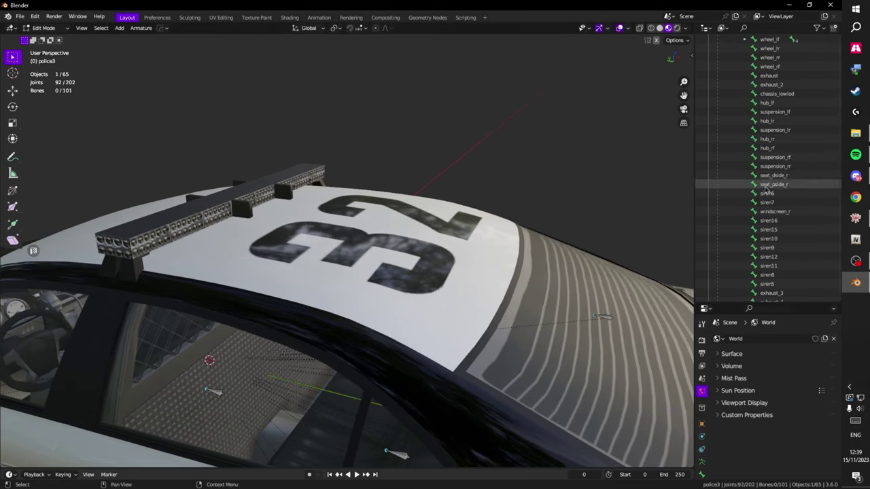
pyautogui.click(744, 221)
pyautogui.scroll(-2, 747, 218)
pyautogui.click(767, 184)
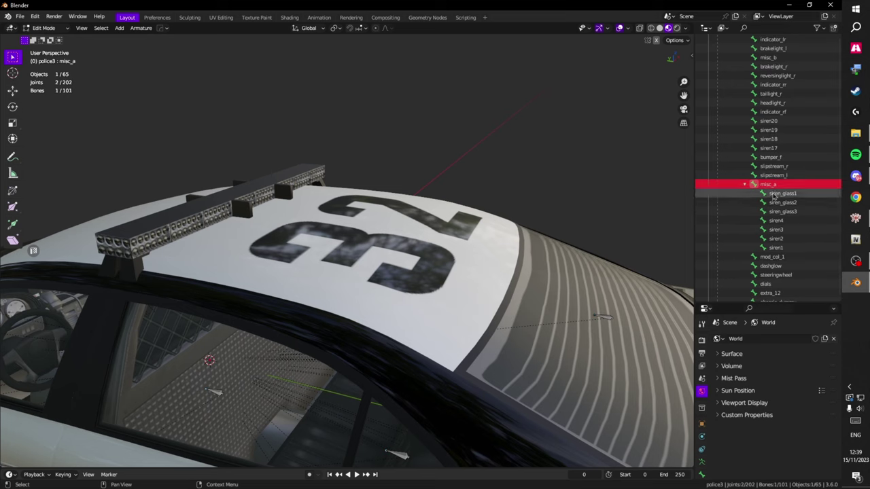
pyautogui.keyDown('shift'); pyautogui.click(790, 250); pyautogui.keyUp('shift')
pyautogui.moveTo(658, 187); pyautogui.dragTo(612, 171)
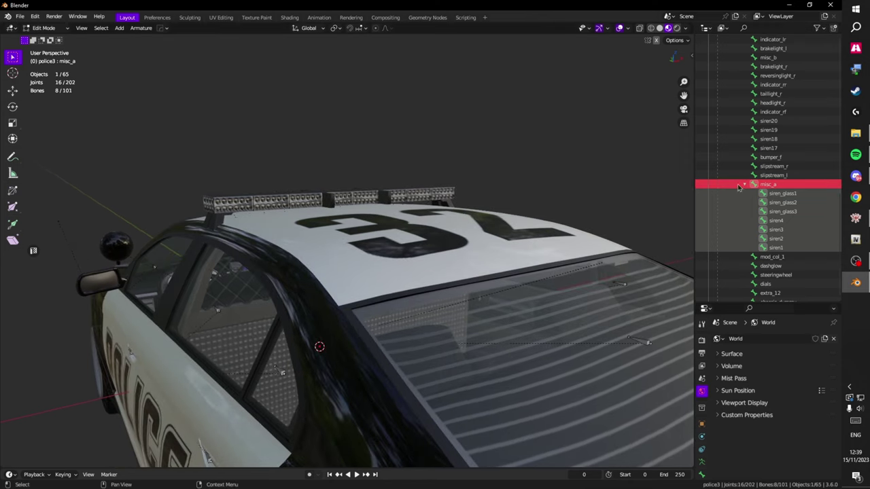
pyautogui.click(782, 185)
pyautogui.keyDown('shift'); pyautogui.click(780, 248); pyautogui.keyUp('shift')
# - Separate the selected misc_a and siren bones from the police3 armature into their own armature
pyautogui.rightClick(780, 204)
pyautogui.rightClick(613, 182)
pyautogui.rightClick(515, 176)
pyautogui.moveTo(482, 212)
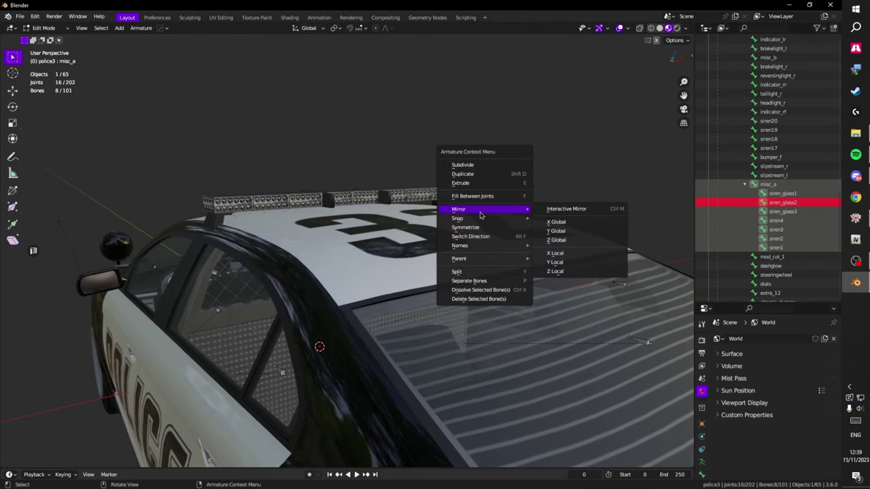
pyautogui.click(475, 281)
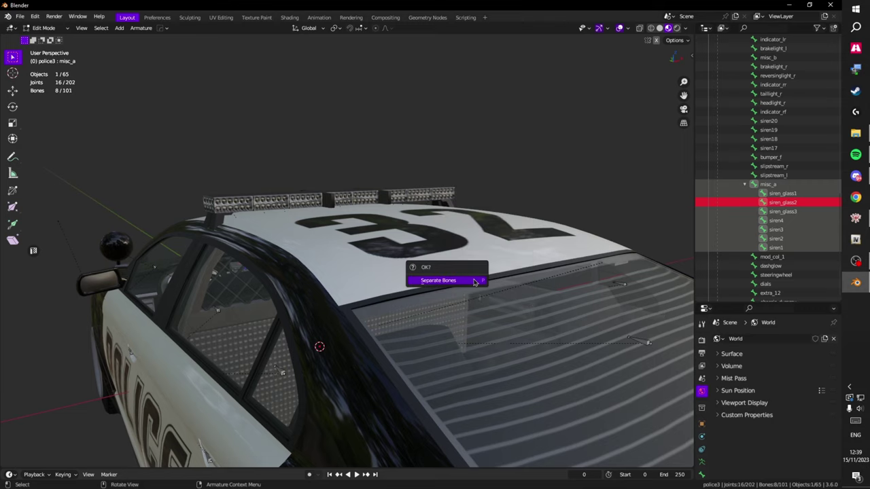
pyautogui.click(436, 281)
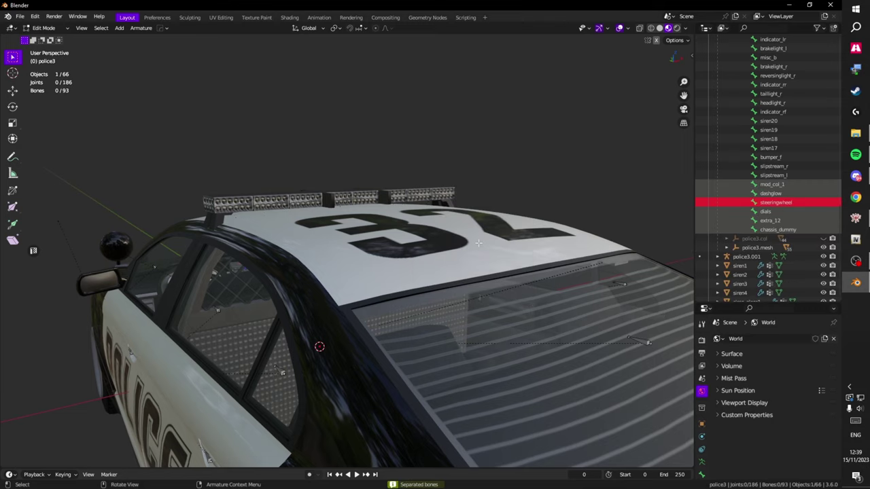
# - Collapse the police3 hierarchy, return to Object Mode and hide the police3 model with its children
pyautogui.scroll(5, 764, 218)
pyautogui.scroll(5, 763, 216)
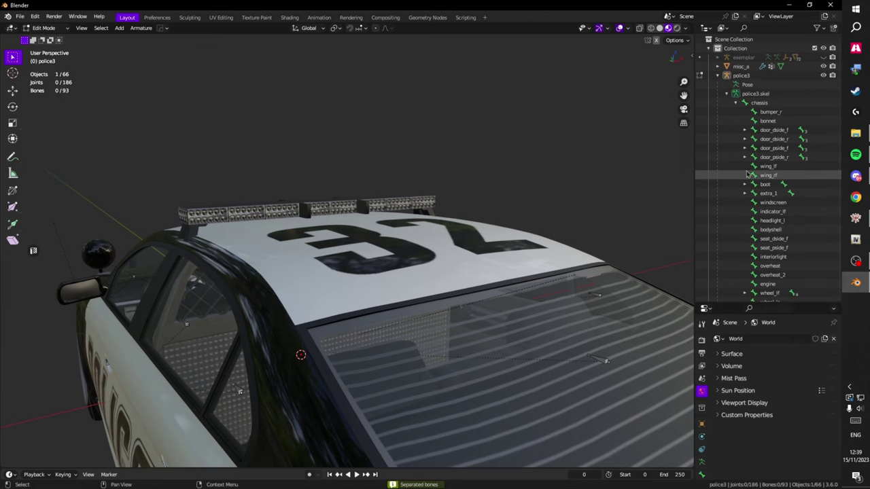
pyautogui.click(717, 76)
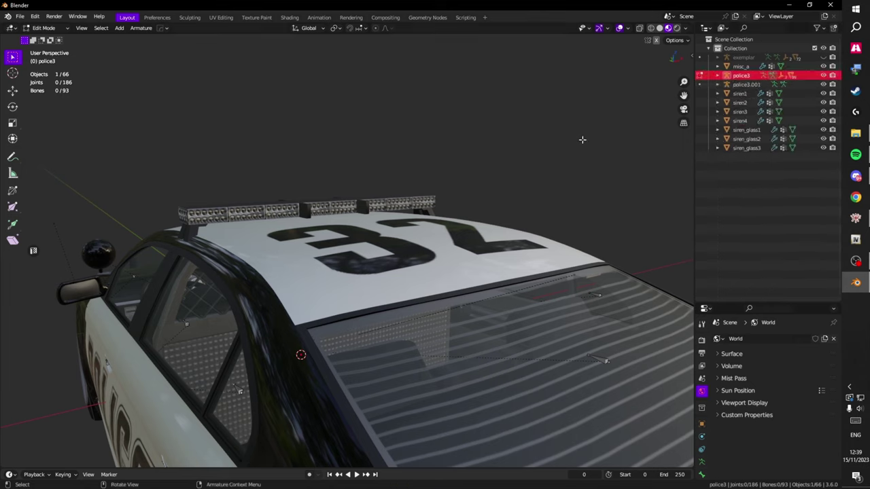
pyautogui.press('Tab')
pyautogui.click(580, 117)
pyautogui.moveTo(579, 118); pyautogui.dragTo(522, 139)
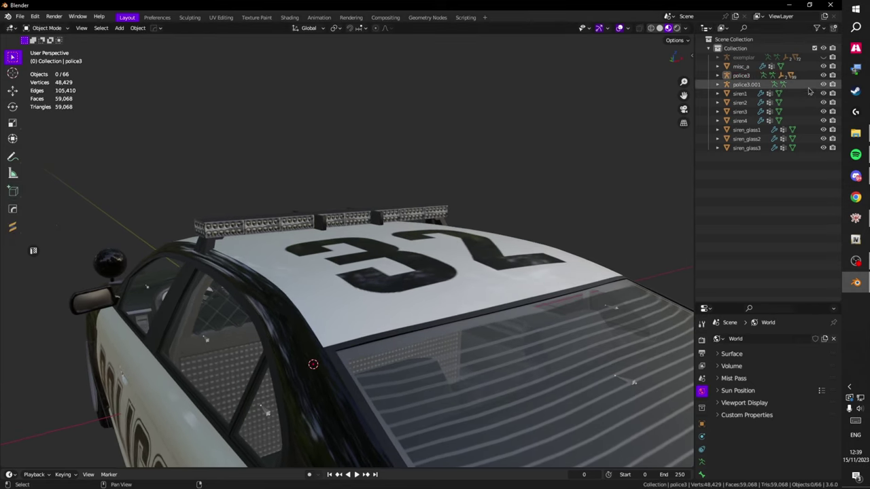
pyautogui.keyDown('shift'); pyautogui.click(823, 76); pyautogui.keyUp('shift')
pyautogui.moveTo(597, 130); pyautogui.dragTo(626, 130)
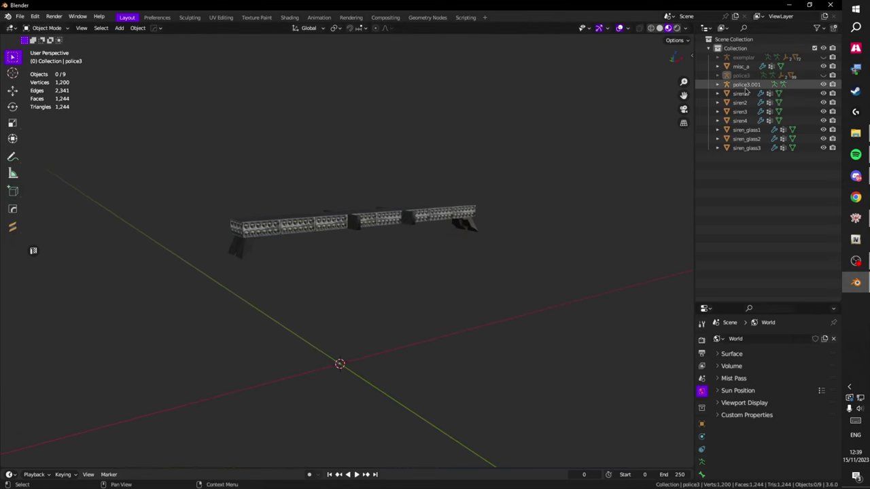
# - Select the police3.001 armature, siren1 to siren4 and siren_glass1 to siren_glass3, adding misc_a as the active object
pyautogui.keyDown('shift'); pyautogui.click(742, 85); pyautogui.keyUp('shift')
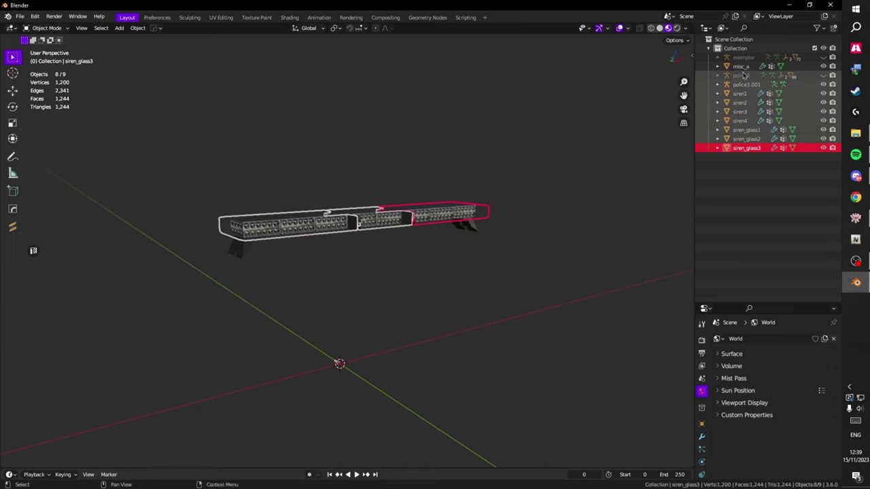
pyautogui.keyDown('ctrl'); pyautogui.click(741, 67); pyautogui.keyUp('ctrl')
pyautogui.moveTo(569, 116); pyautogui.dragTo(602, 113)
pyautogui.scroll(-4, 530, 128)
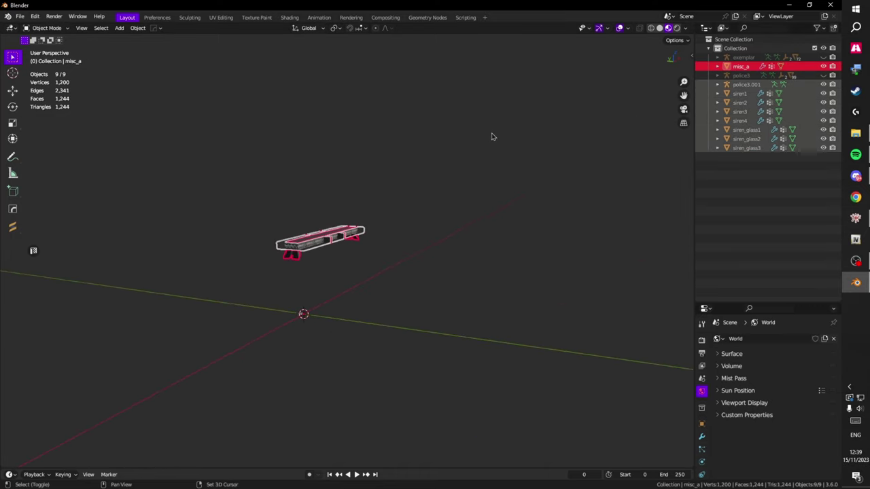
# - Expand the exemplar hierarchy and unhide its exemplar.mesh group so the car body shows beneath the light bar
pyautogui.moveTo(491, 136); pyautogui.dragTo(522, 138)
pyautogui.click(716, 57)
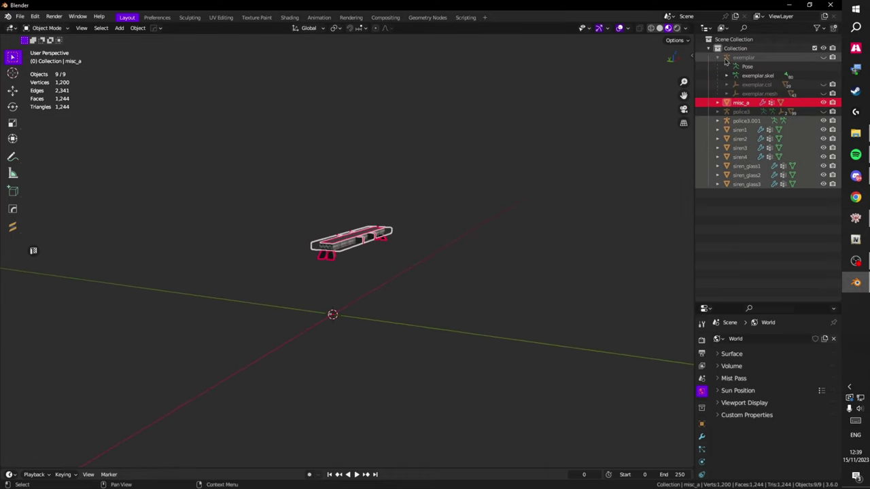
pyautogui.click(824, 93)
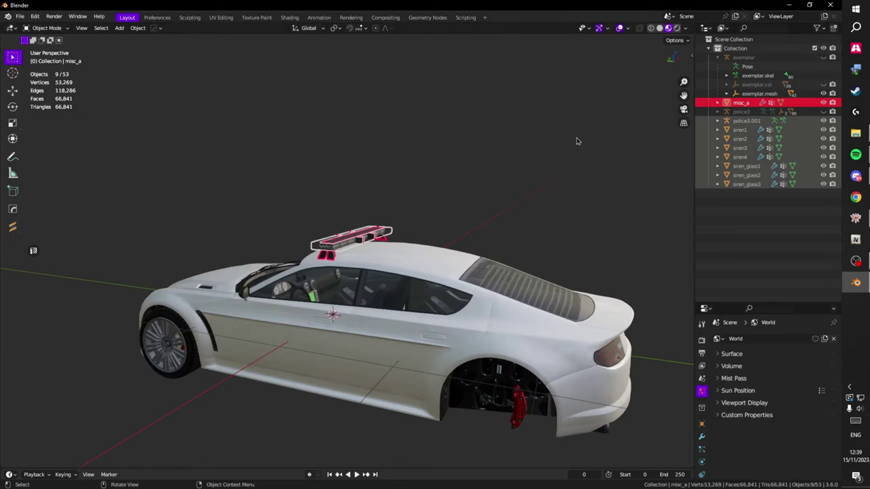
# - Scale the selected light bar objects down uniformly to fit the width of the exemplar's roof, working in an orthographic end view
pyautogui.moveTo(573, 142); pyautogui.dragTo(596, 140)
pyautogui.scroll(4, 339, 247)
pyautogui.moveTo(347, 222); pyautogui.dragTo(523, 200)
pyautogui.scroll(-1, 578, 203)
pyautogui.press('s')
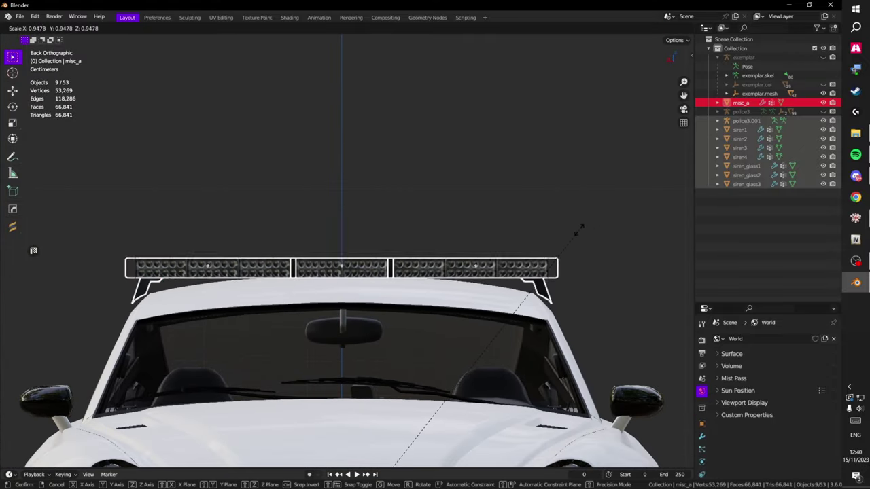
pyautogui.click(567, 240)
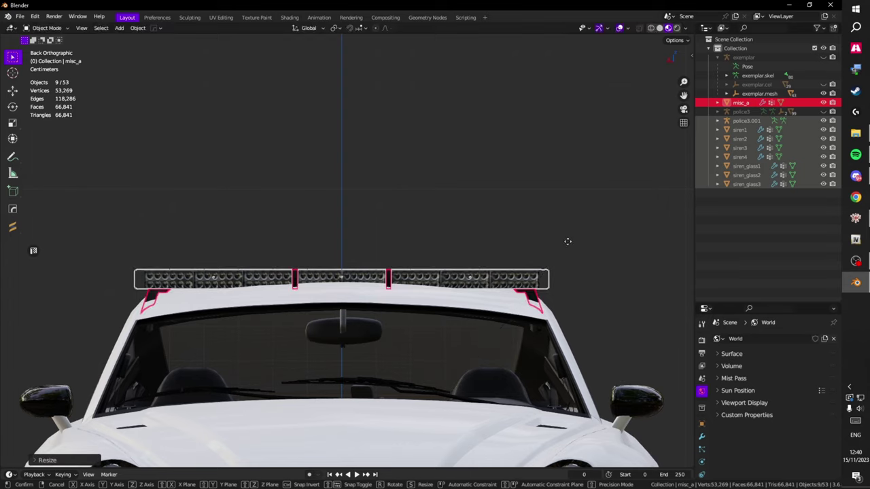
# - Raise the light bar slightly along Z and scale it down uniformly to about 0.99 to fit the roof edges
pyautogui.press('g')
pyautogui.press('z')
pyautogui.click(568, 238)
pyautogui.press('s')
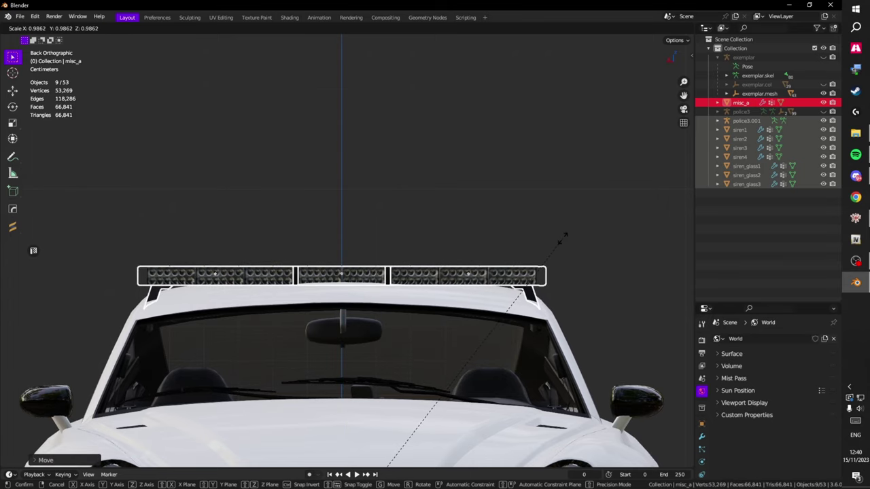
pyautogui.click(563, 238)
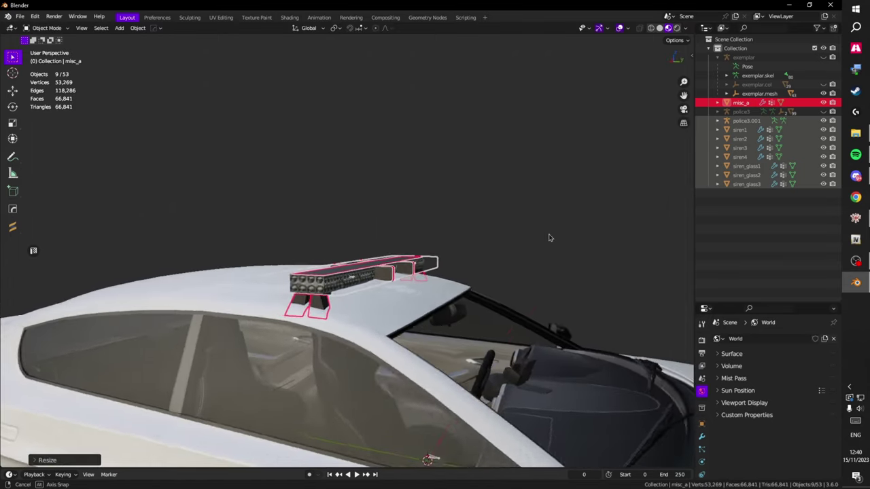